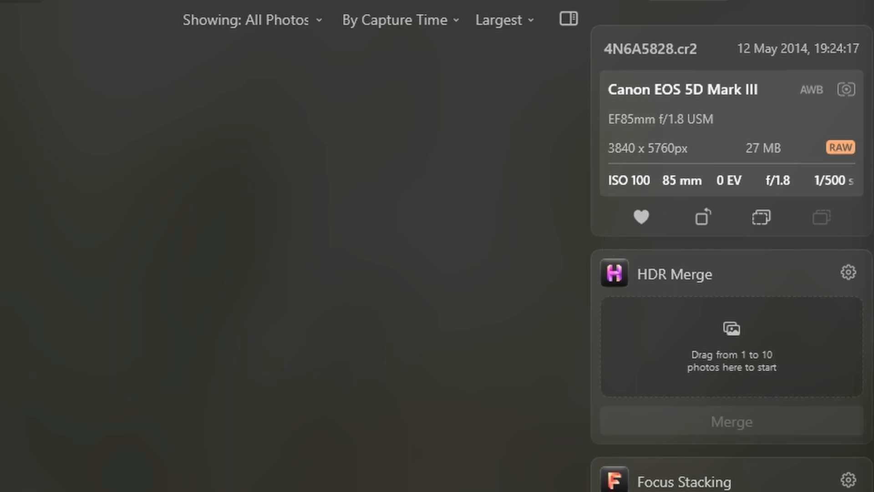
click(3, 2)
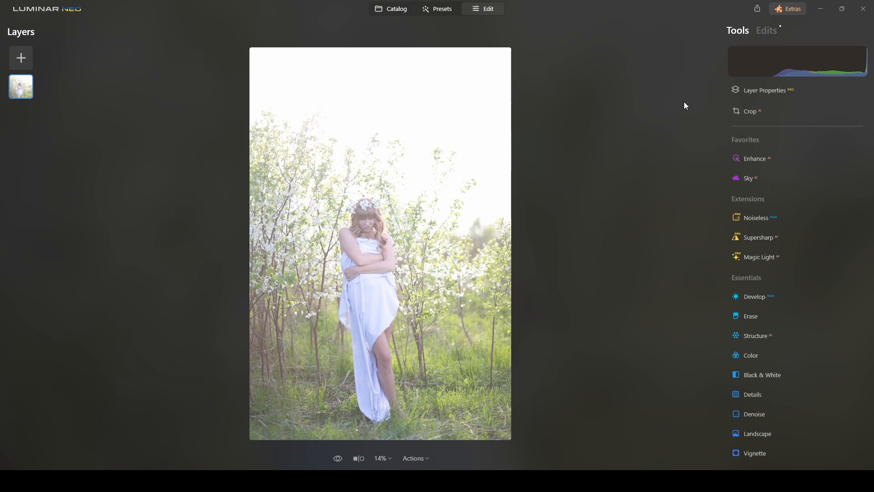
Set the photo's camera profile to Camera Standard in the Develop tool
click(753, 296)
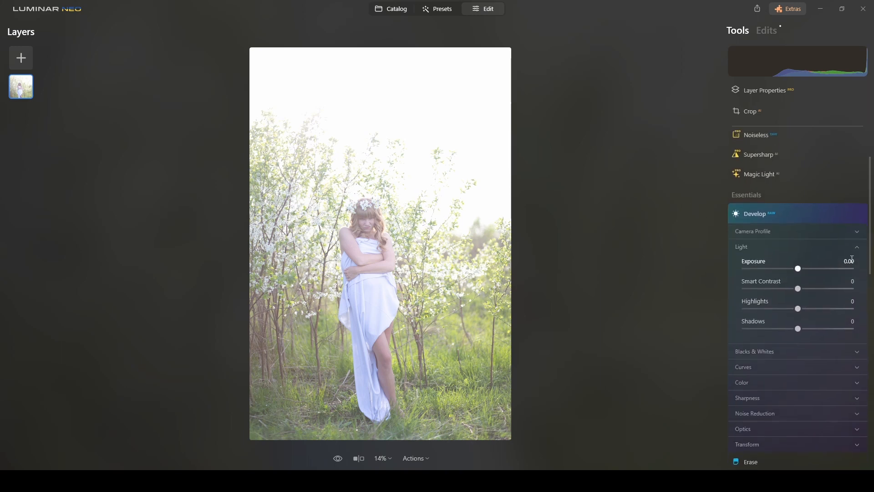
click(857, 247)
click(858, 232)
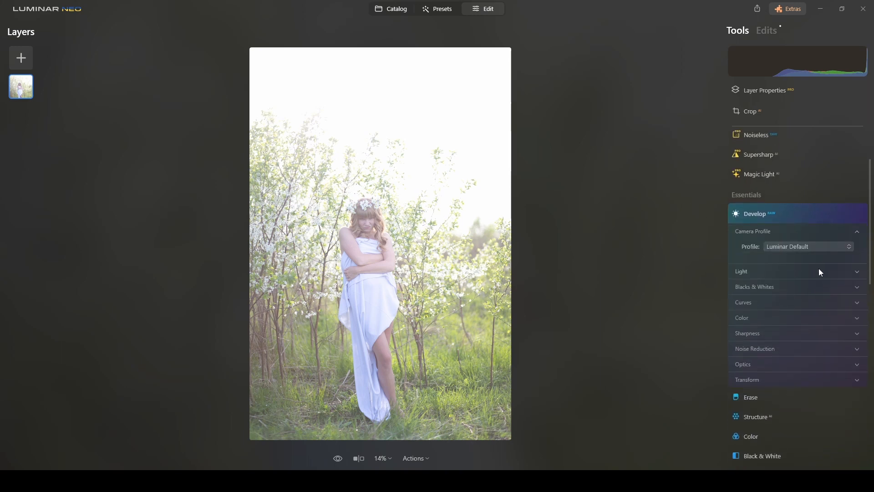
click(827, 246)
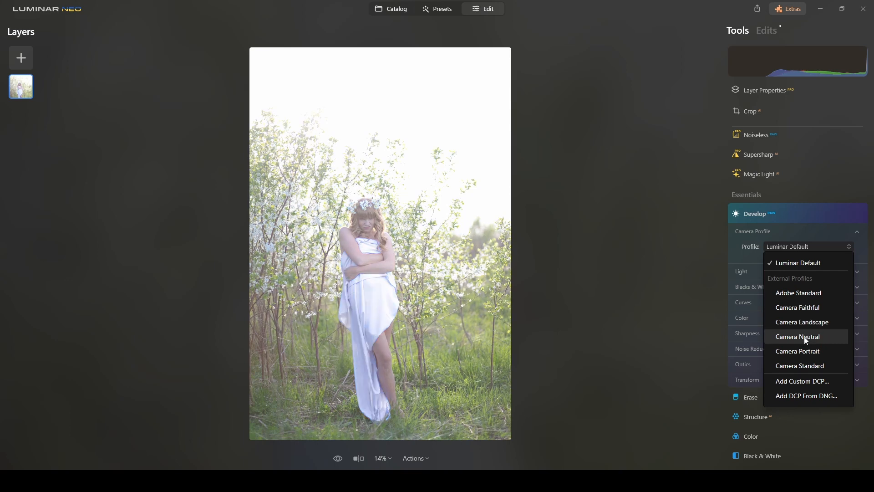
click(807, 365)
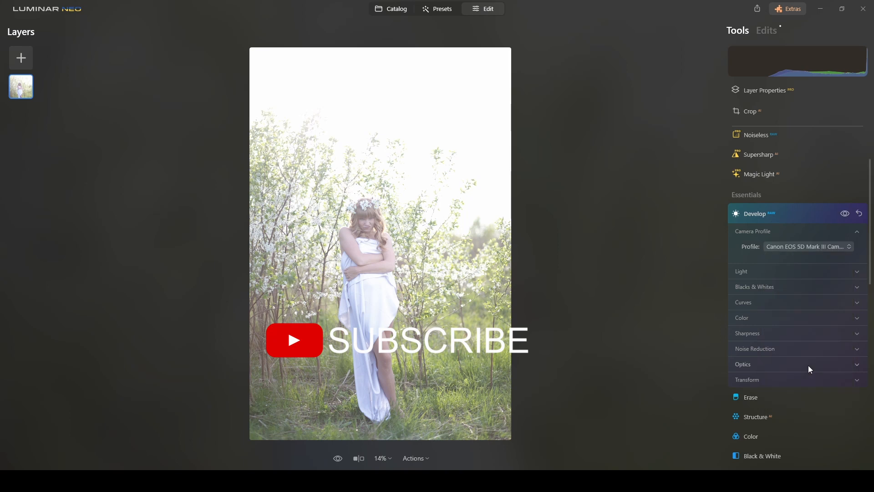
click(858, 233)
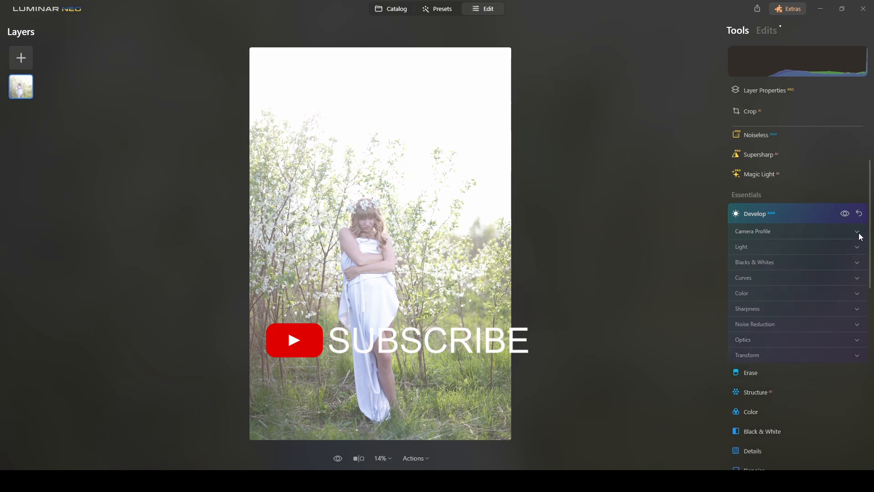
Set the Develop white balance to Daylight and sample the white dress as the target neutral
click(858, 292)
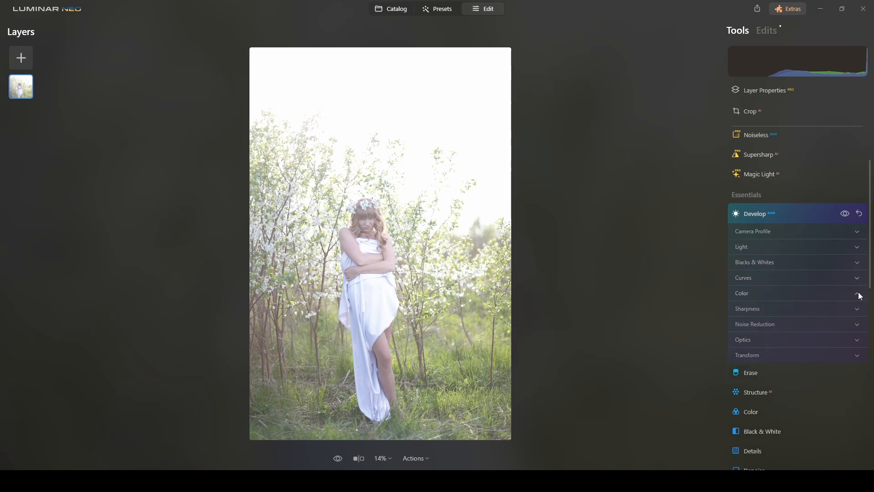
click(822, 308)
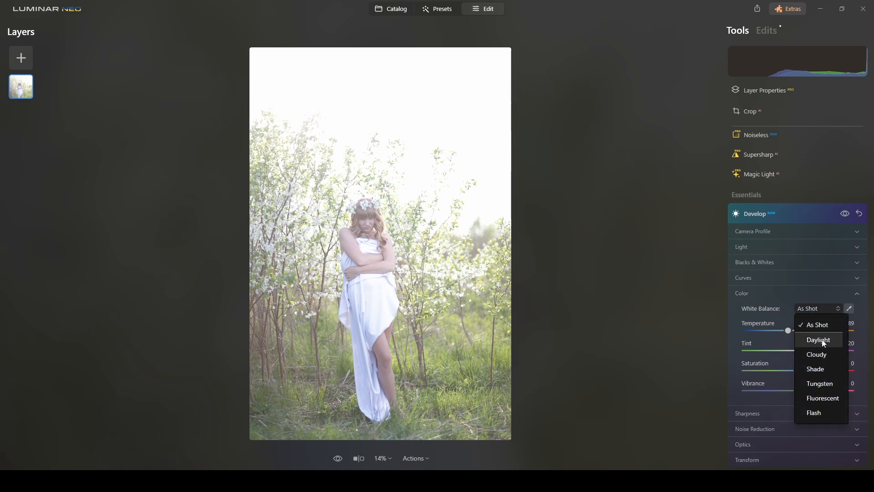
click(824, 341)
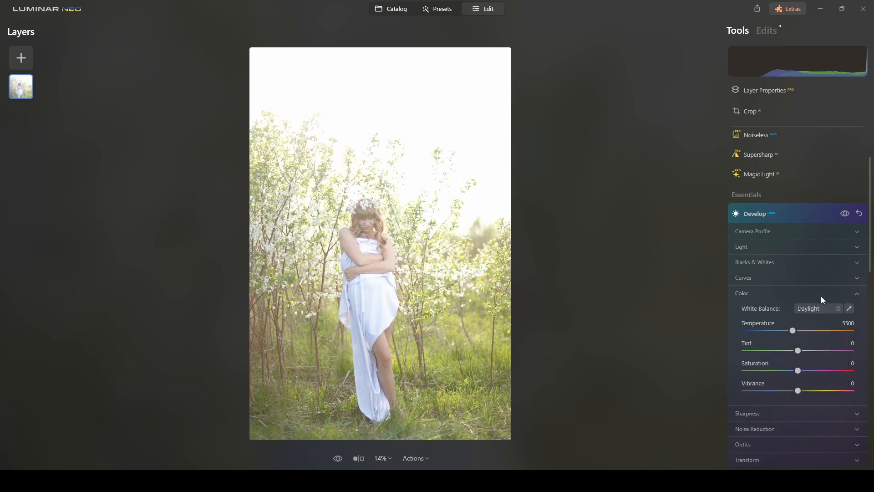
click(850, 308)
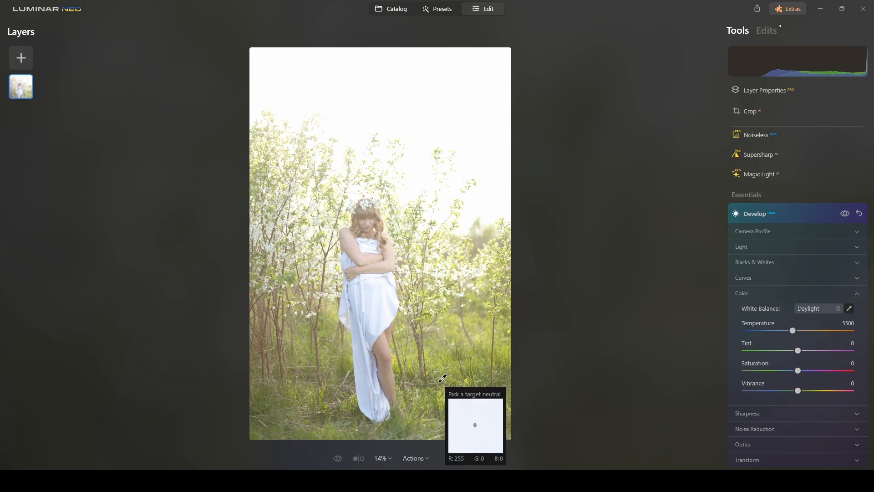
click(378, 324)
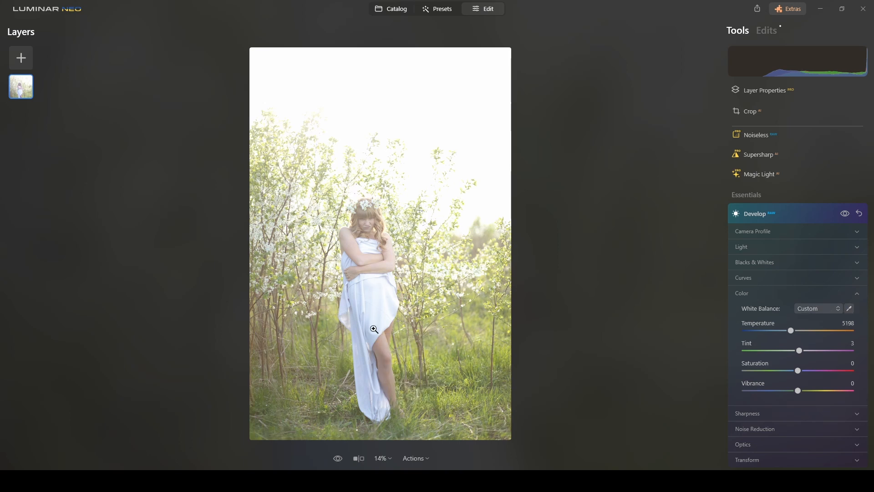
Reset the white balance to Daylight and sample the dress again as the target neutral
click(812, 309)
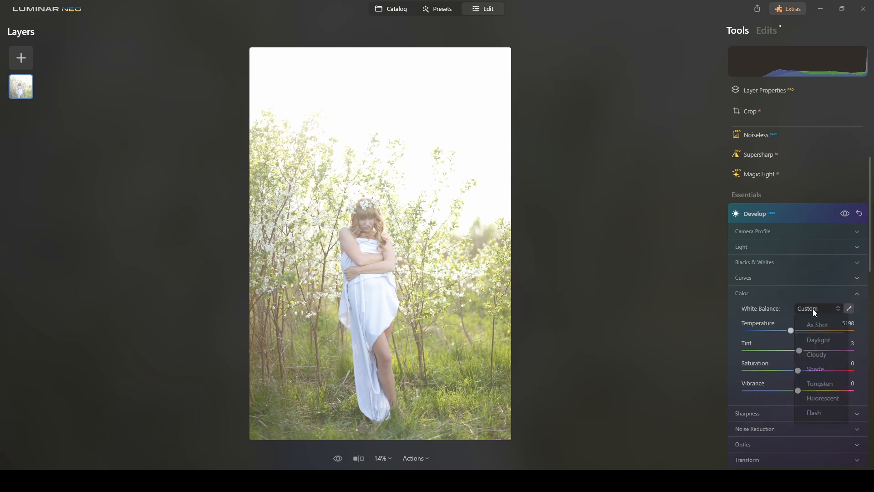
click(814, 339)
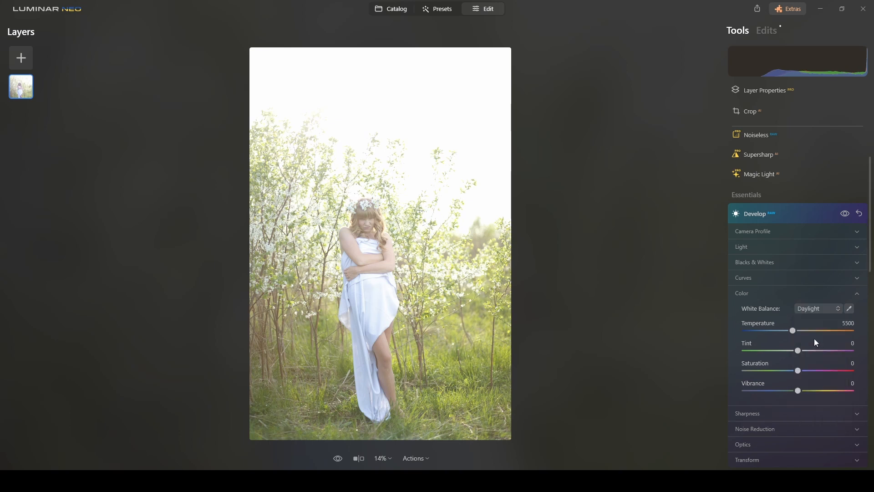
click(849, 309)
click(376, 326)
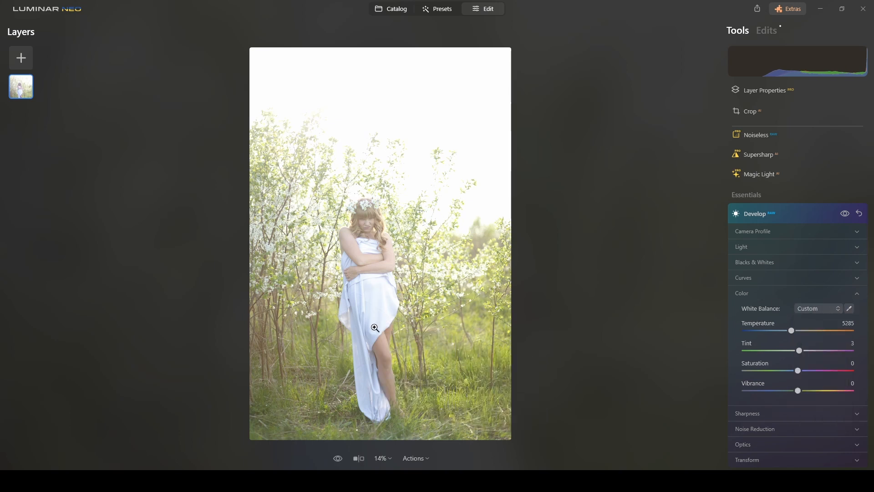
click(857, 295)
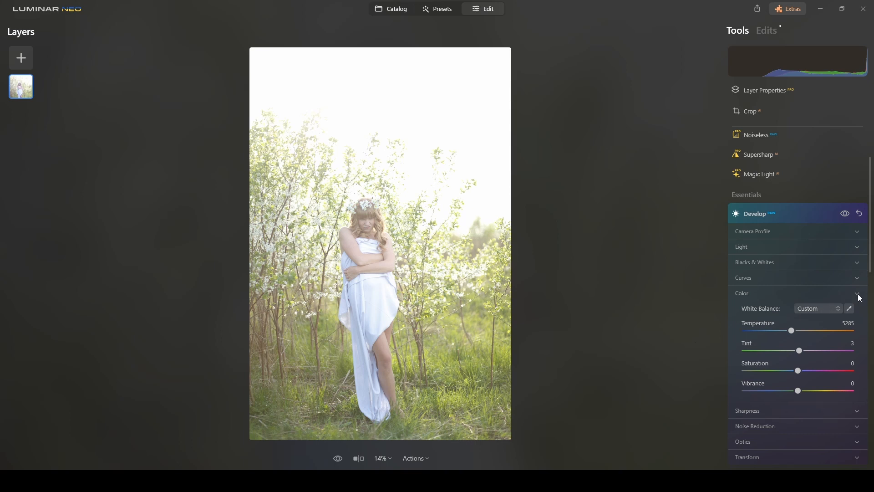
Set Smart Contrast to 26 and Exposure to -0.81 in the Develop tool's Light settings
click(857, 249)
drag(798, 288, 815, 294)
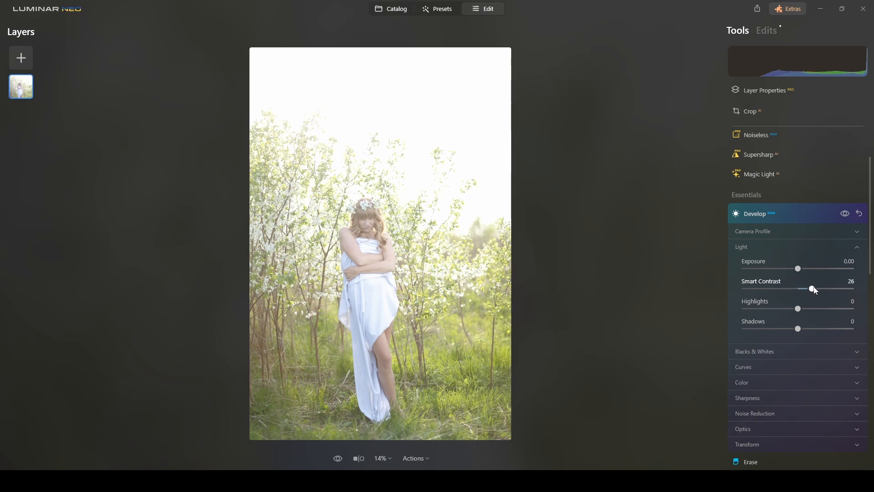
click(857, 249)
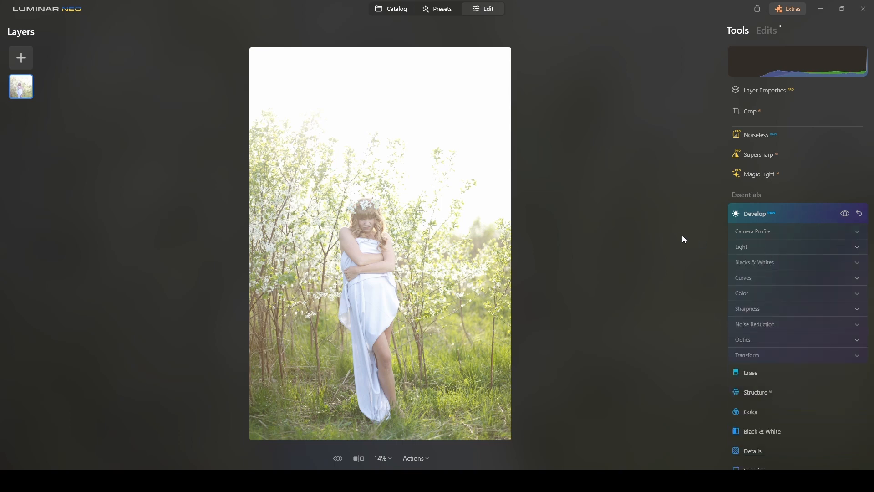
click(858, 248)
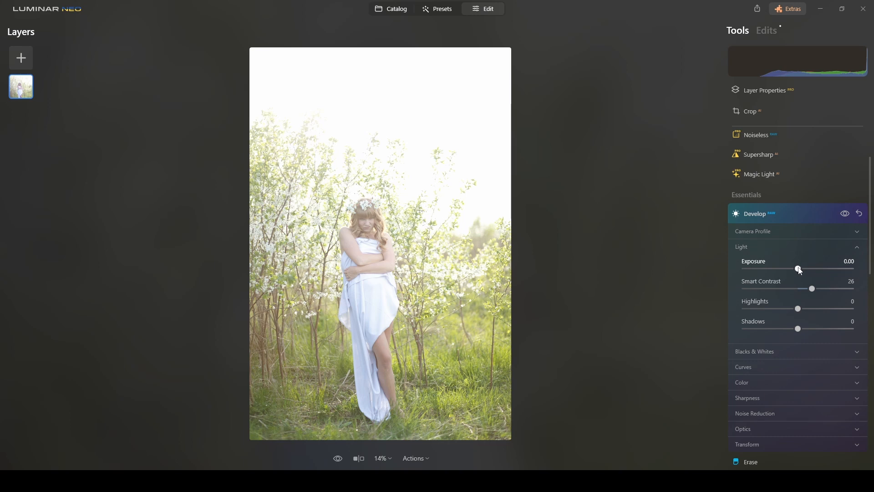
drag(801, 271, 790, 271)
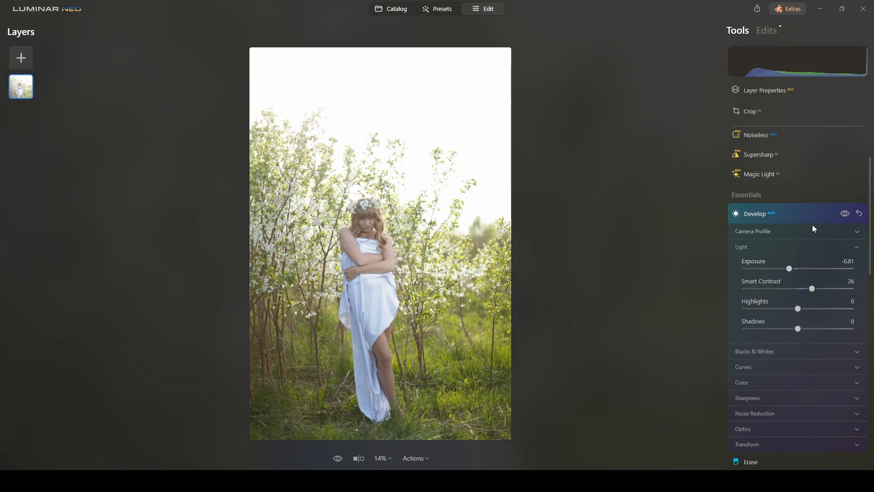
click(813, 213)
Compare the developed photo with the original side by side and examine the woman's face up close
click(359, 458)
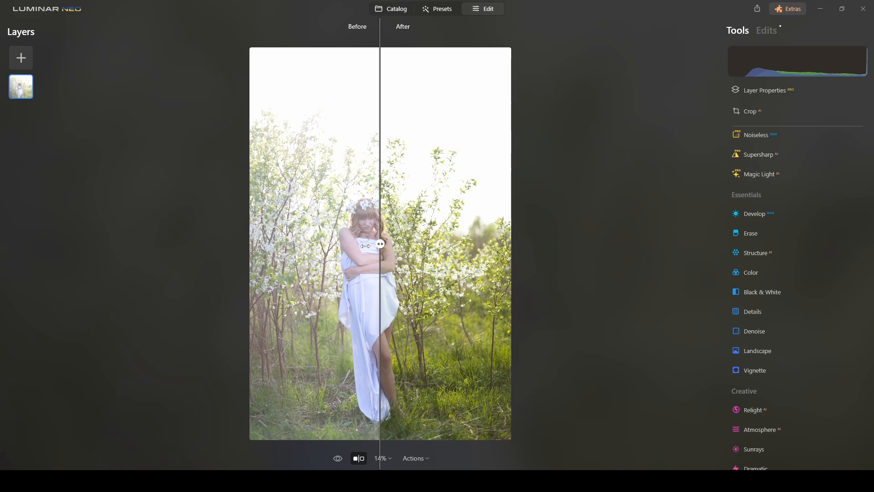
drag(380, 245, 367, 266)
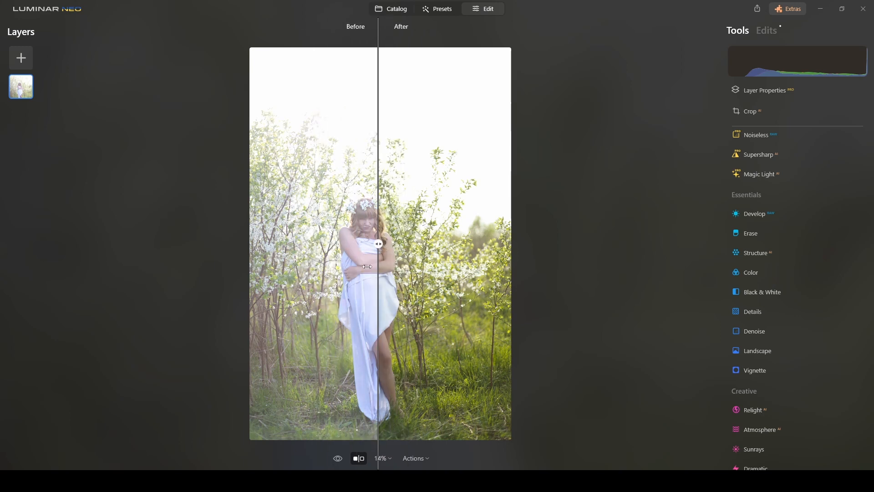
click(359, 459)
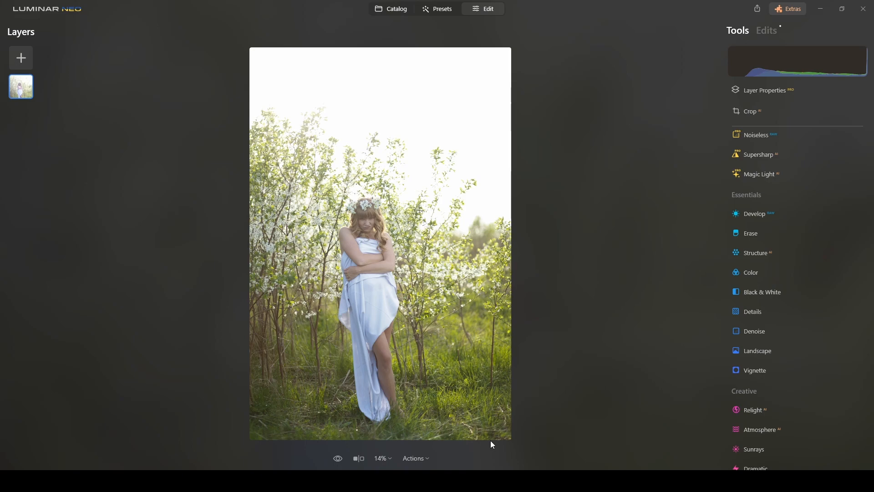
scroll(337, 174, up, 5)
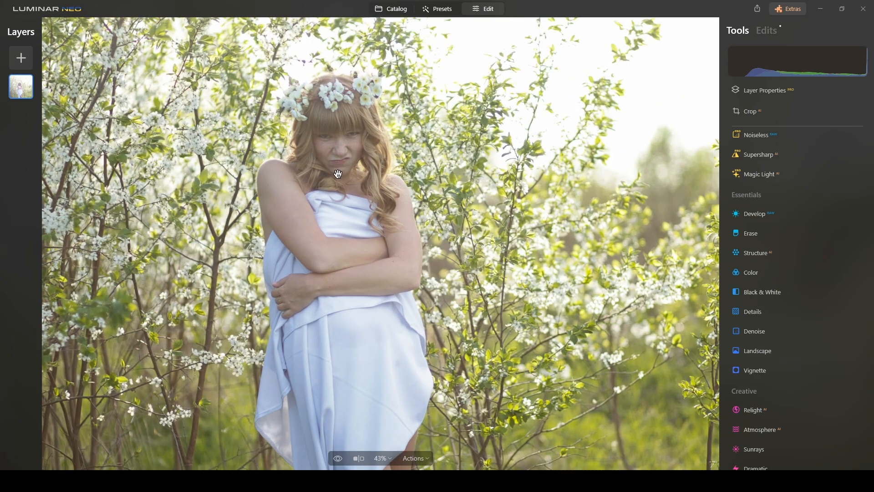
scroll(369, 165, down, 2)
scroll(369, 166, down, 2)
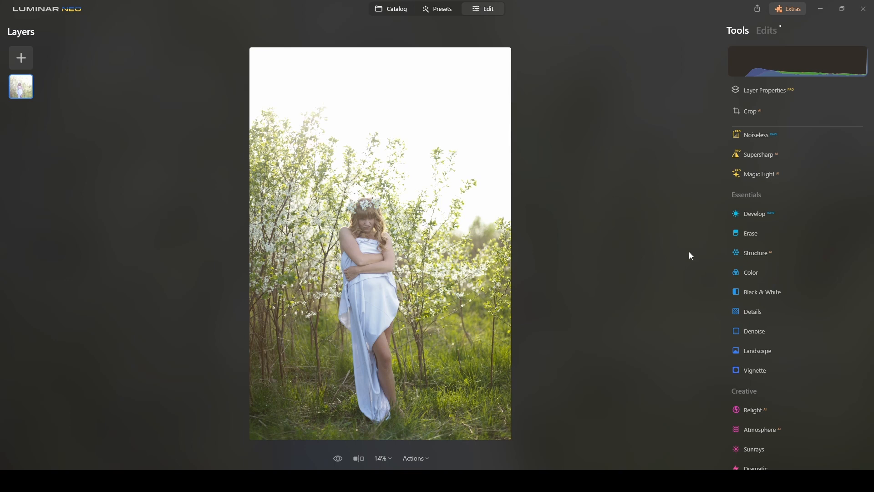
Replace the blown-out sky with the Sunset 1 sky using the Sky tool
scroll(799, 234, up, 2)
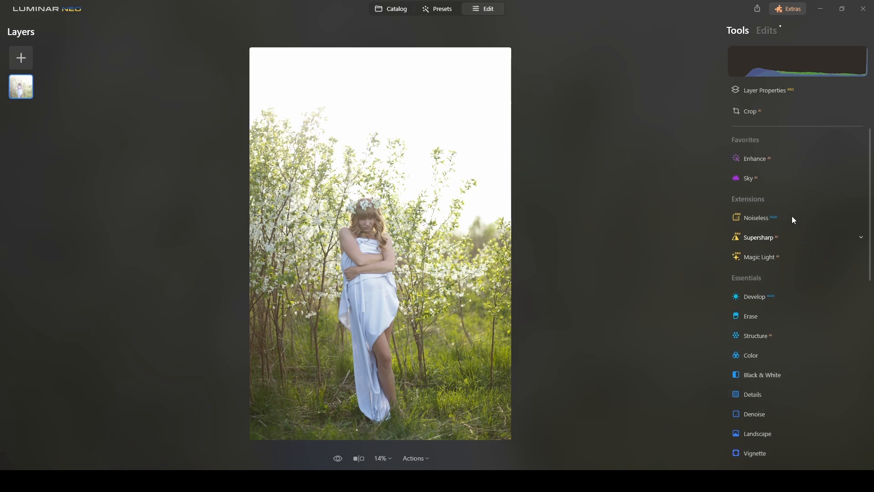
click(754, 178)
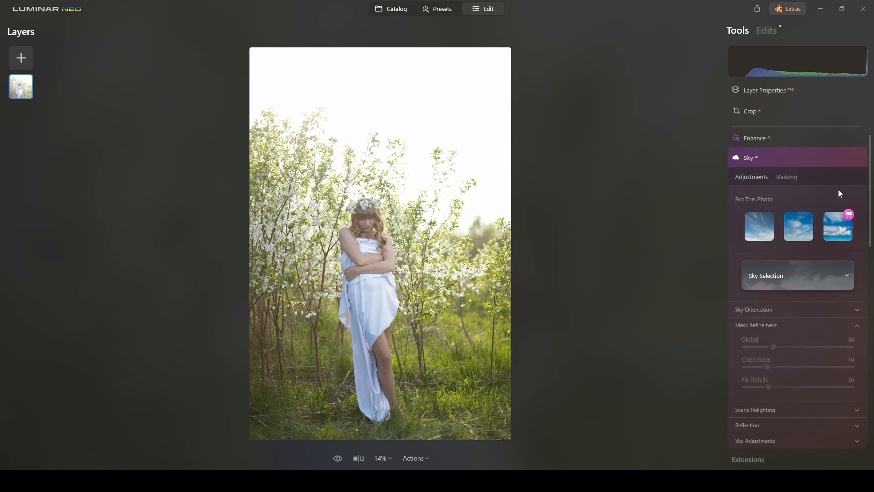
click(847, 274)
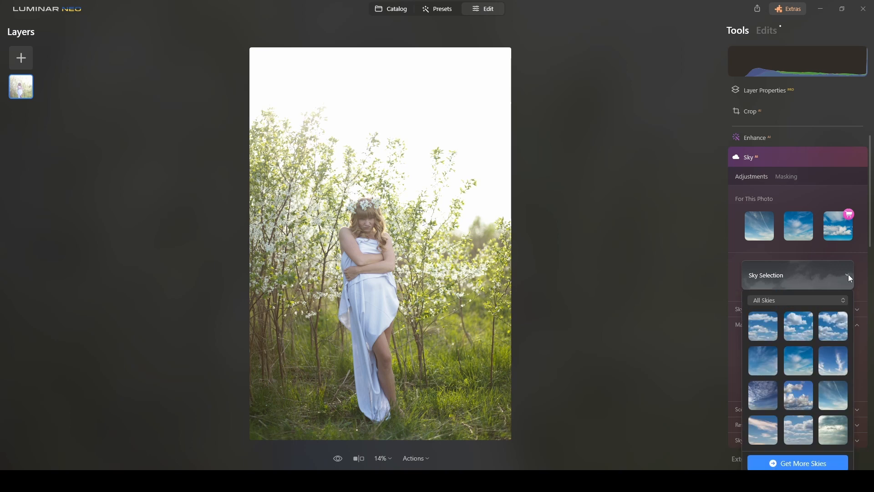
scroll(840, 333, down, 10)
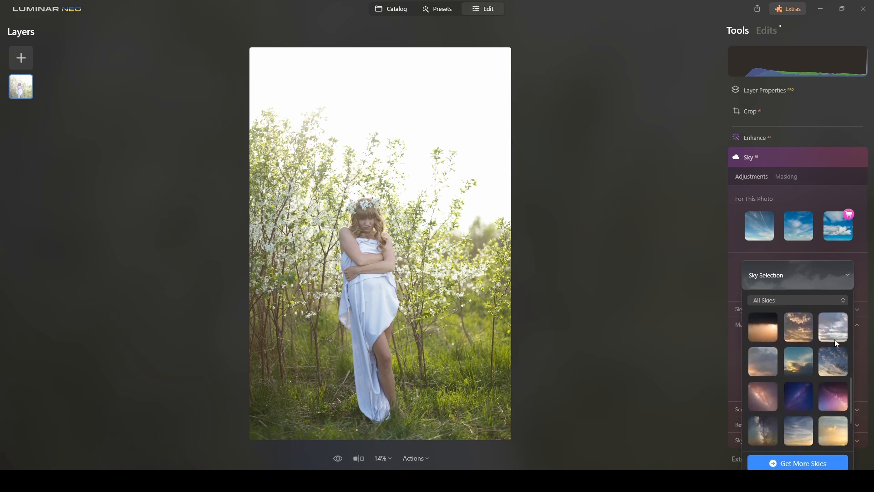
scroll(826, 339, down, 4)
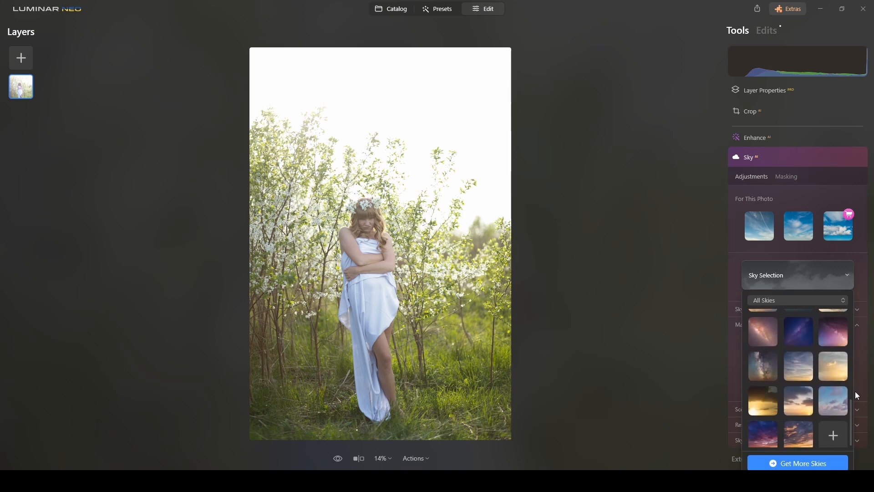
click(802, 367)
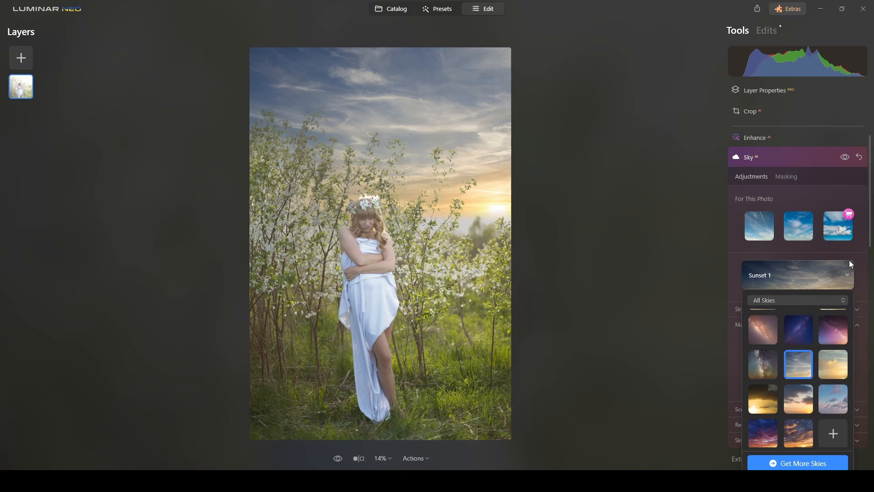
click(860, 274)
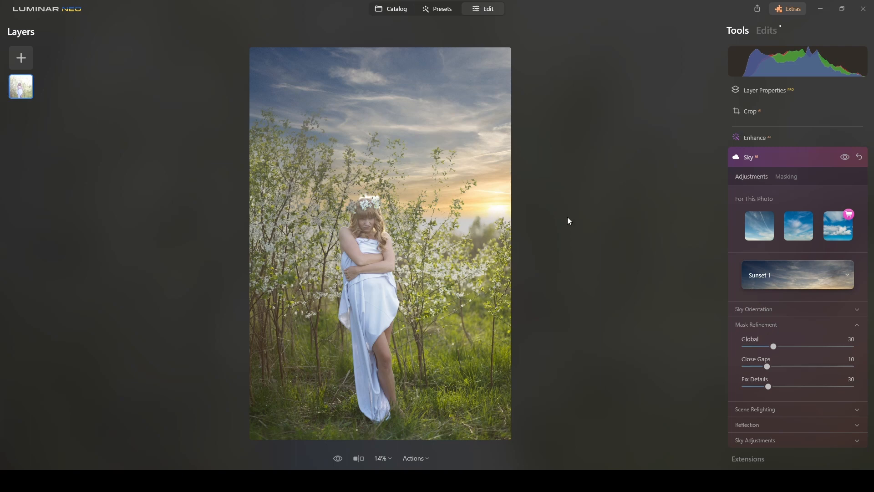
Set the replacement sky's Defocus to 100 in the Sky Adjustments
click(857, 325)
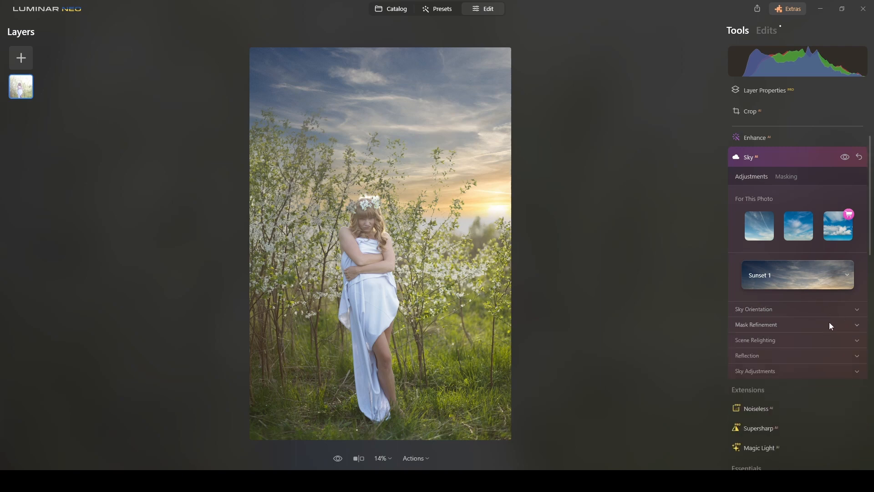
scroll(804, 312, down, 2)
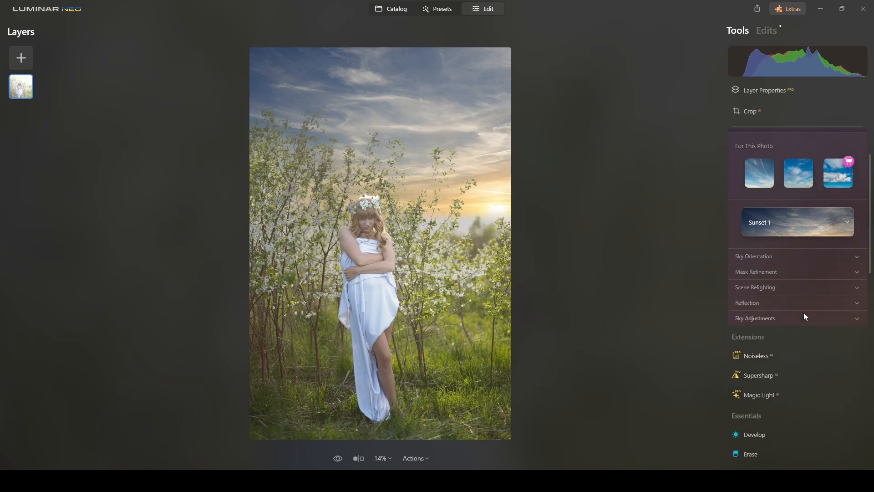
click(848, 315)
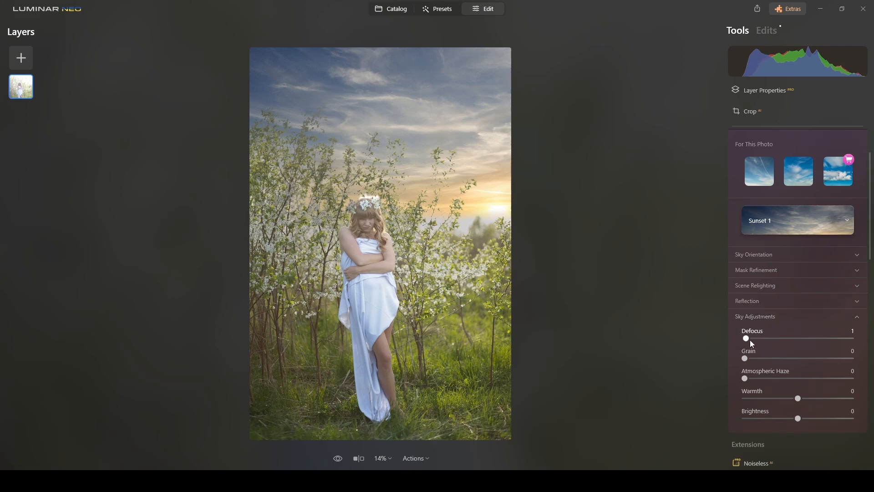
drag(750, 340, 772, 341)
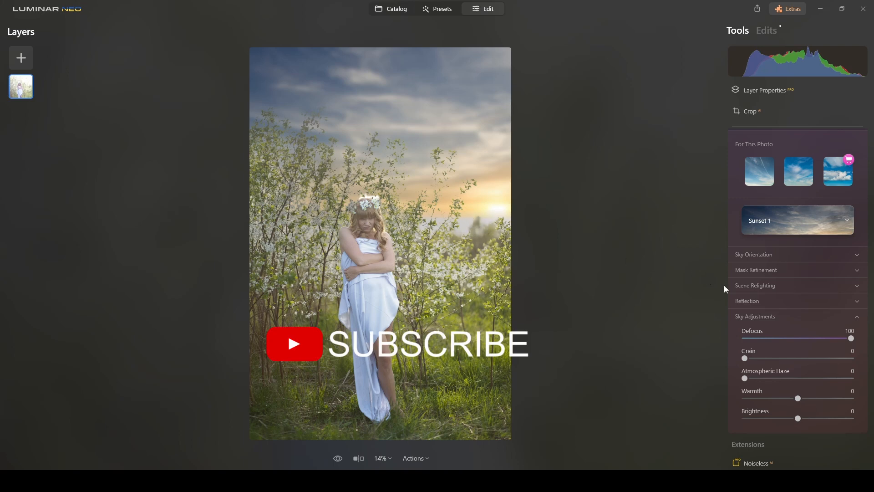
Set the replacement sky's Defocus to 90 and Warmth to 10 in the Sky Adjustments
drag(850, 339, 840, 339)
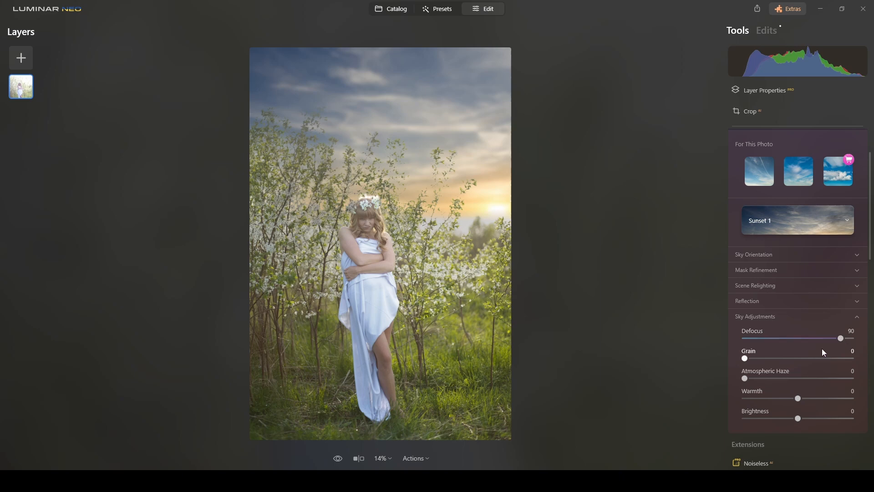
mouse_move(800, 398)
mouse_down()
mouse_move(788, 398)
mouse_move(806, 398)
mouse_up()
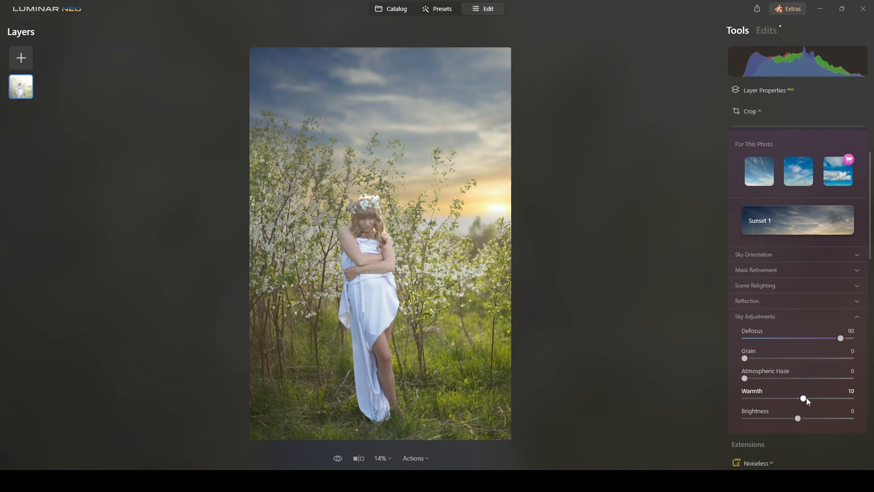
click(857, 317)
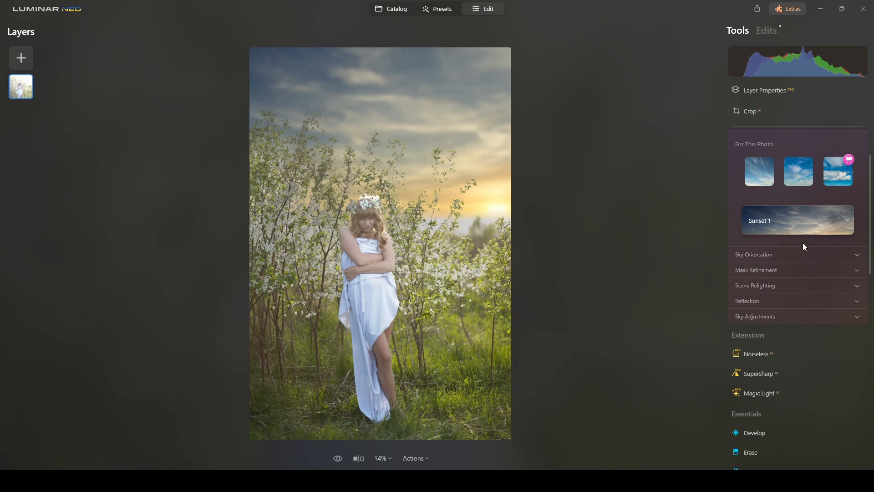
Raise the Sky tool's Relight Strength to a little over 54 in Scene Relighting
scroll(802, 243, up, 2)
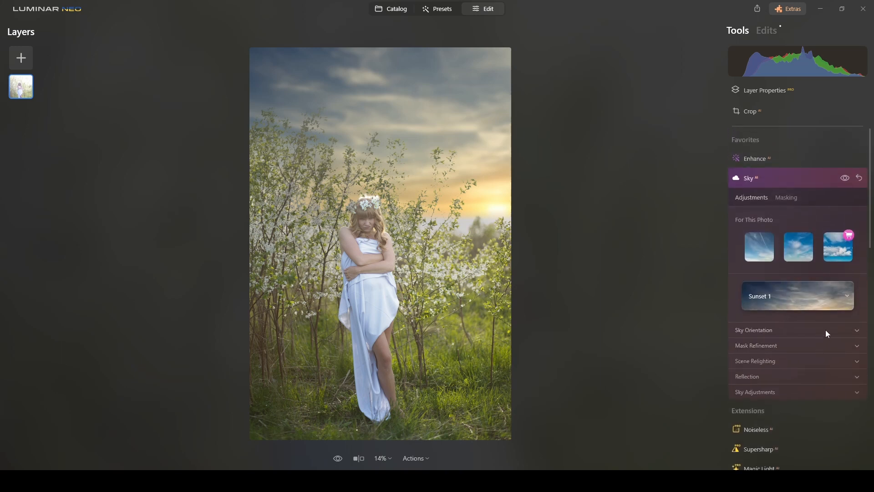
click(829, 363)
scroll(819, 364, down, 1)
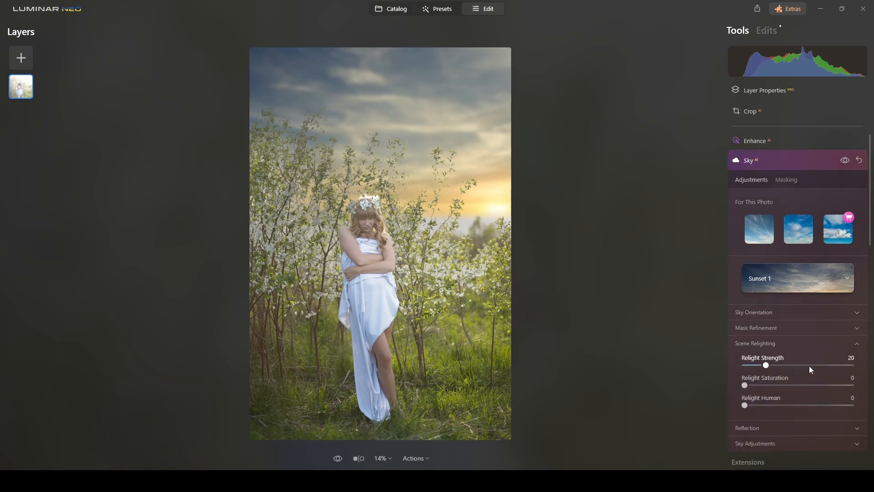
drag(772, 331, 799, 331)
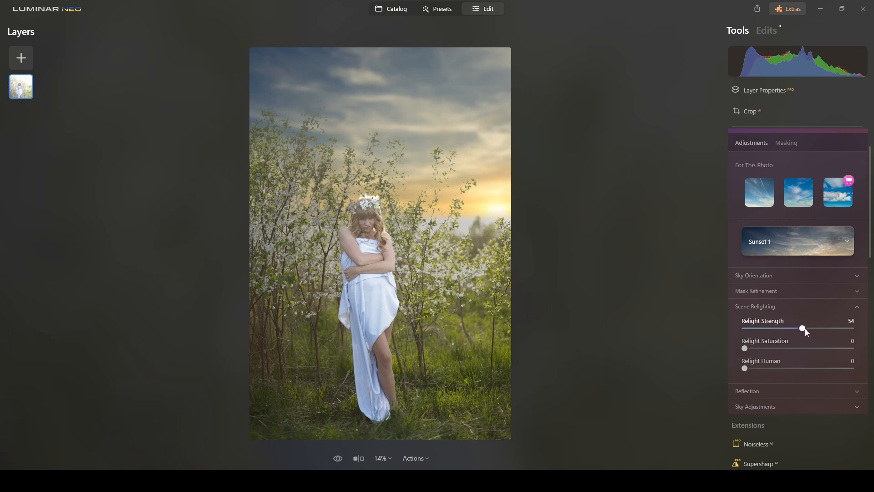
mouse_move(804, 328)
mouse_down()
mouse_move(817, 330)
mouse_move(809, 331)
mouse_up()
click(858, 306)
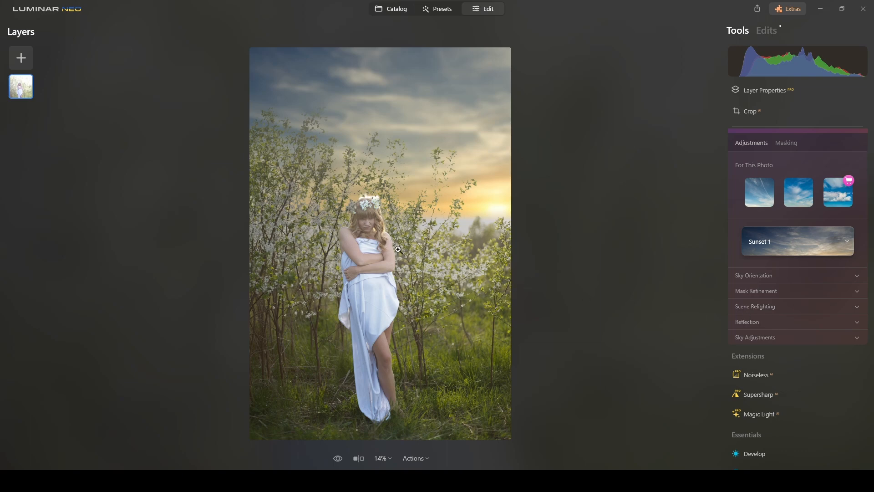
Examine the edges around the woman's head and flower crown up close, comparing the photo with the Sky effect hidden and shown
scroll(403, 248, up, 2)
scroll(402, 248, up, 3)
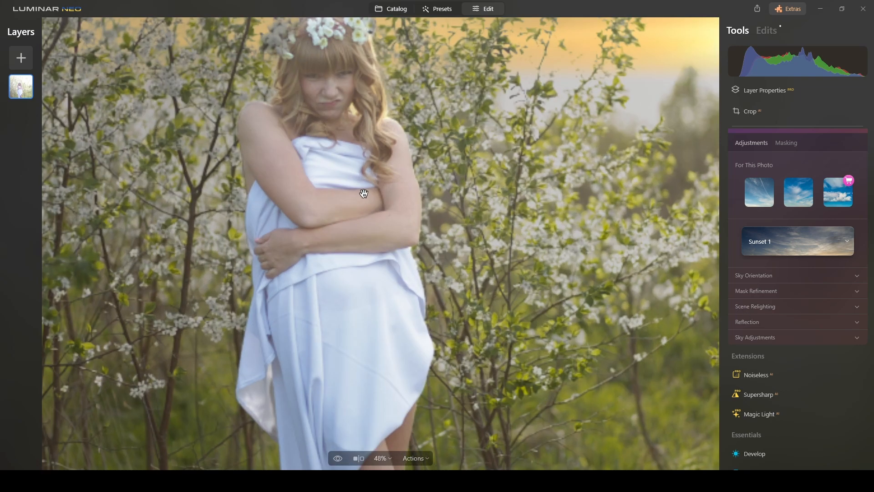
scroll(460, 322, up, 2)
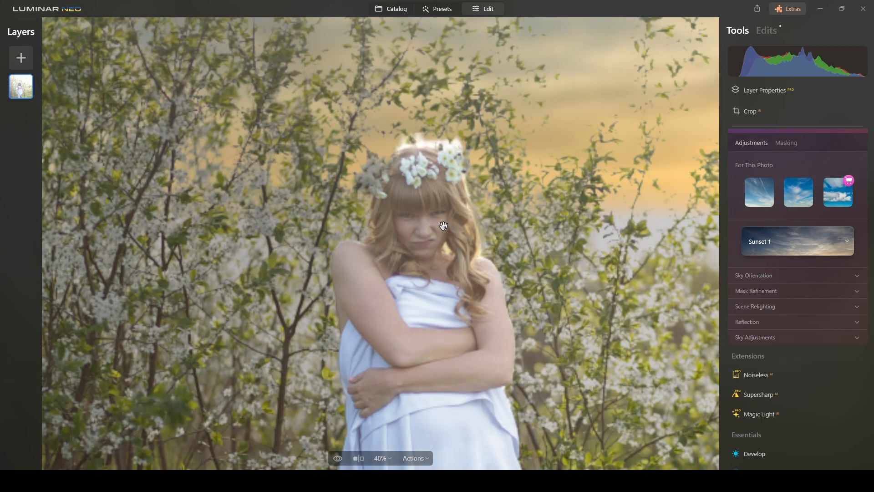
drag(443, 227, 374, 263)
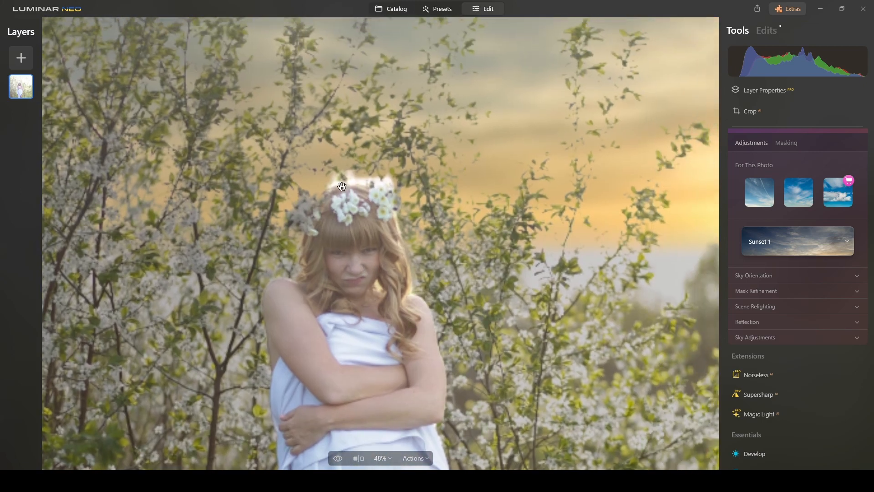
scroll(346, 177, up, 2)
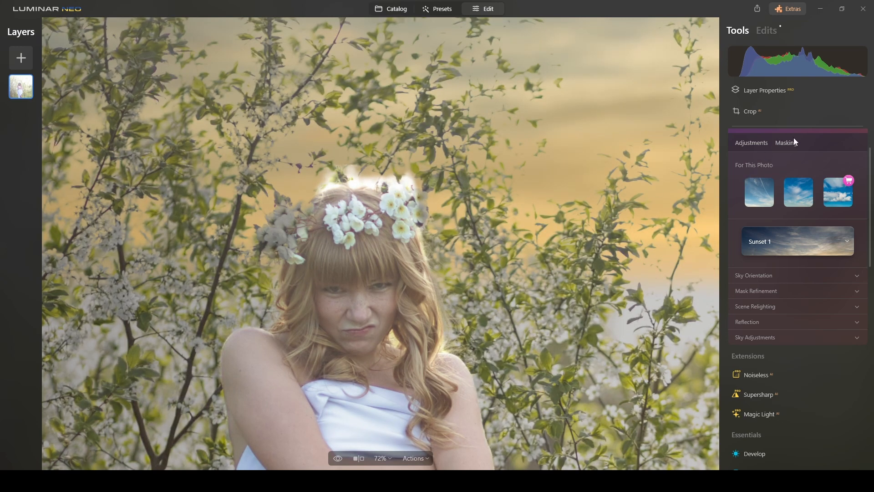
scroll(824, 157, up, 2)
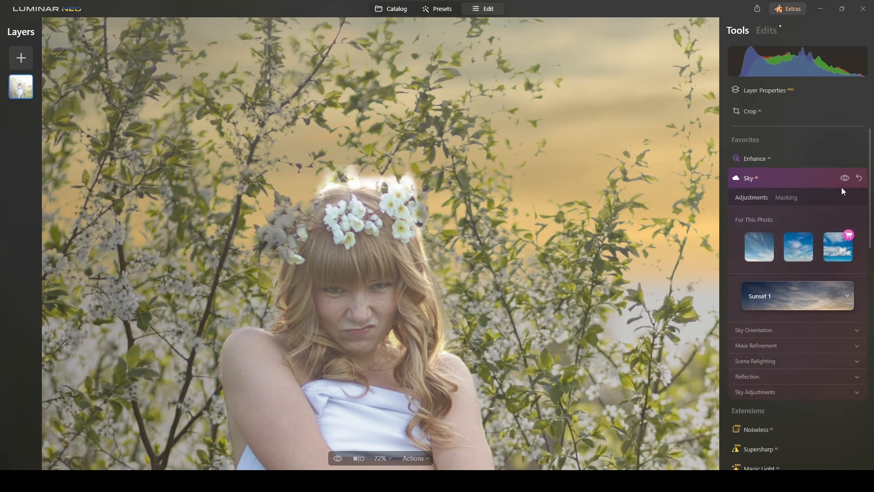
click(845, 179)
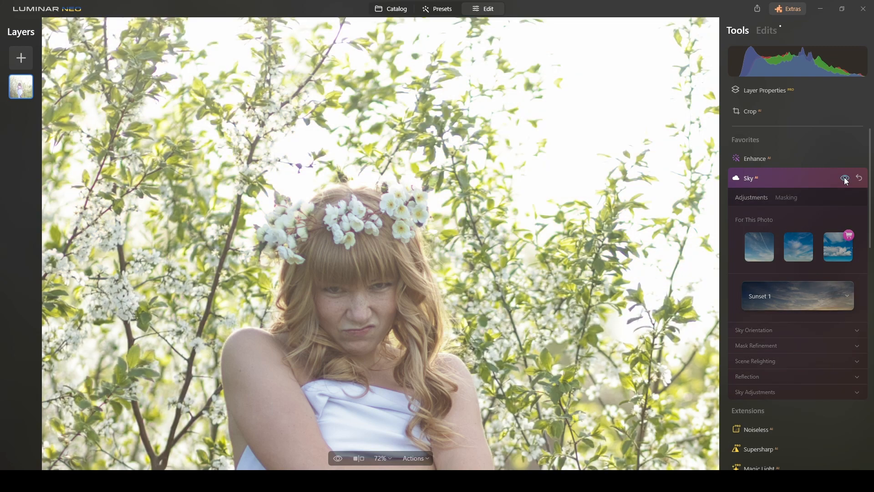
click(845, 179)
click(846, 178)
click(845, 179)
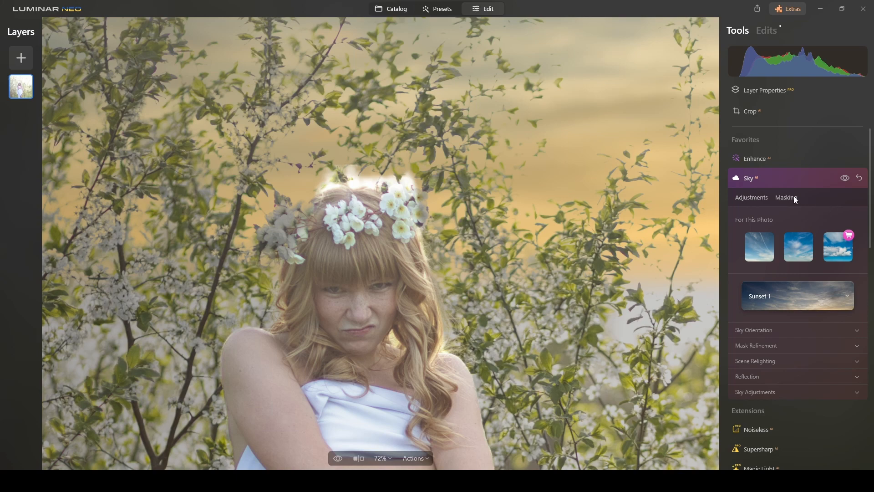
click(845, 179)
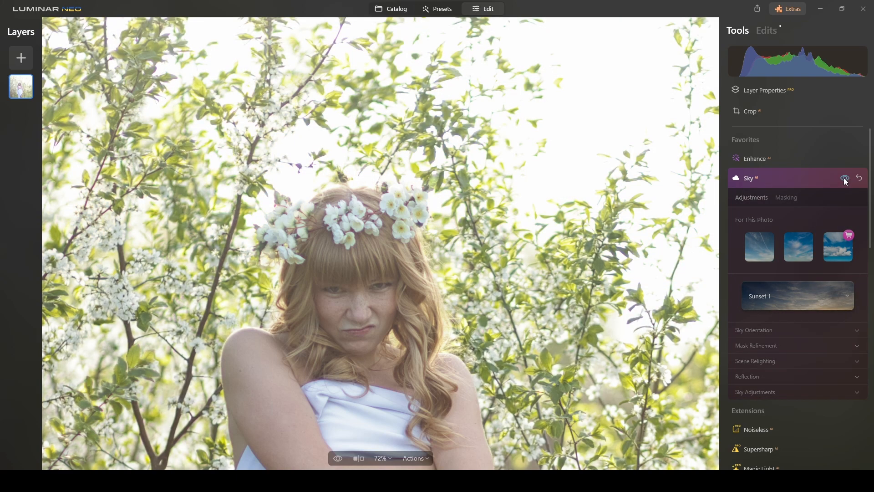
click(845, 179)
click(845, 179)
click(845, 179)
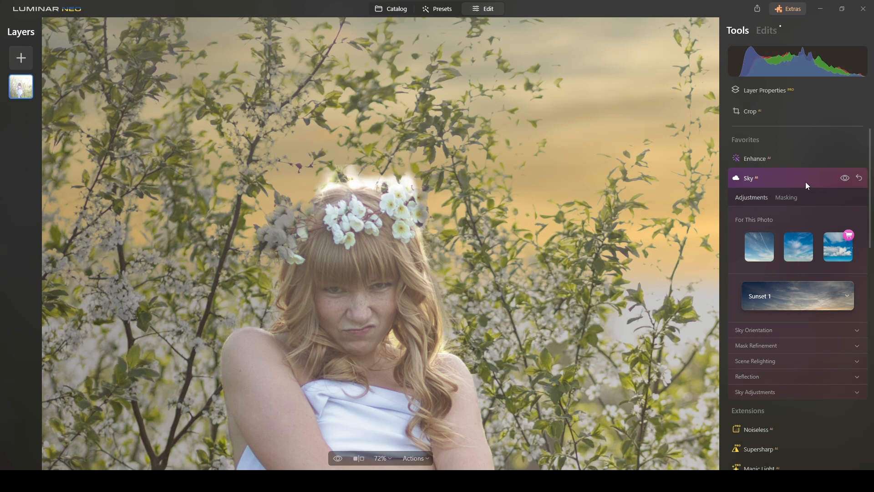
Try to remove the white halo above the woman's head by brushing over it with the Erase tool
click(787, 180)
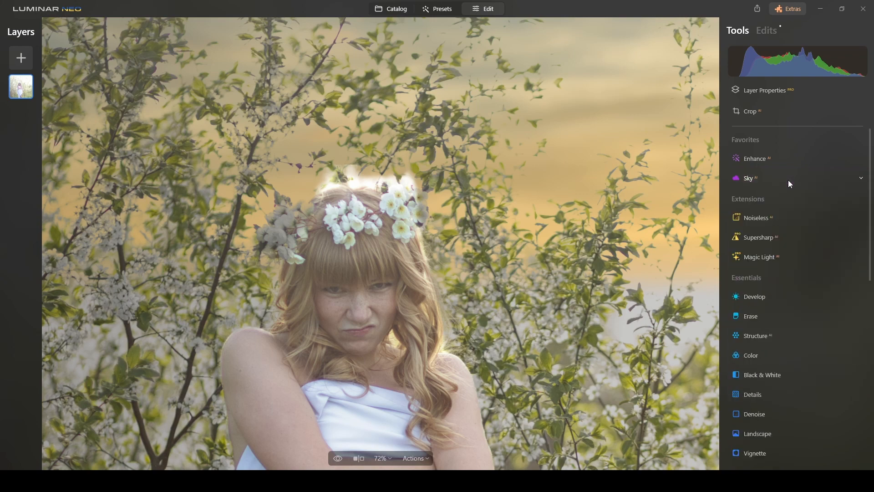
scroll(787, 229, down, 3)
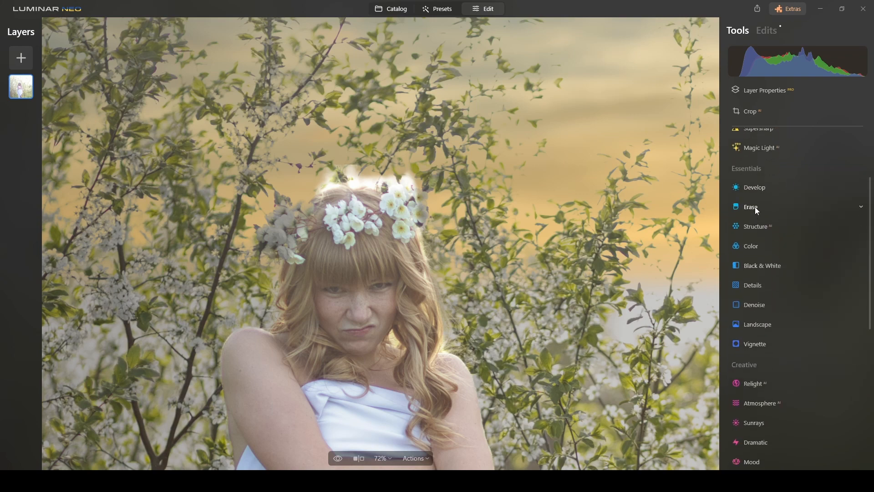
click(753, 207)
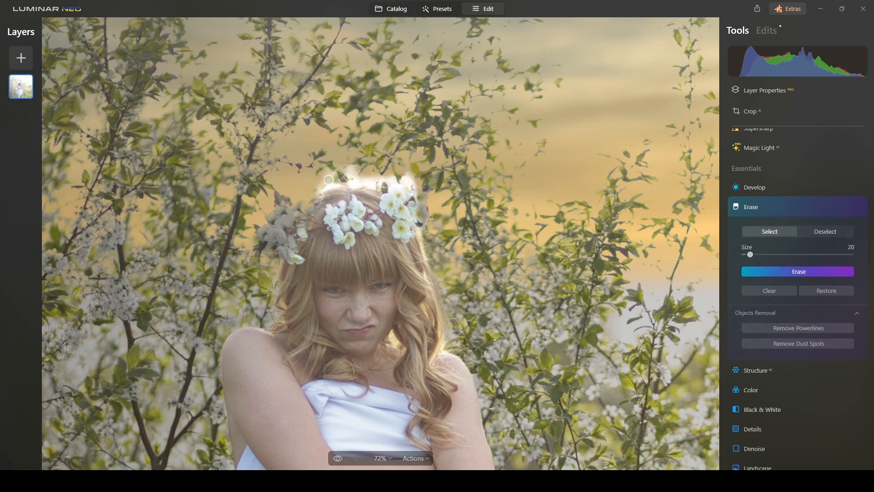
mouse_move(326, 182)
mouse_down()
mouse_move(355, 169)
mouse_move(332, 176)
mouse_move(334, 185)
mouse_move(351, 183)
mouse_move(327, 179)
mouse_move(322, 188)
mouse_move(408, 175)
mouse_move(340, 168)
mouse_move(317, 192)
mouse_move(393, 187)
mouse_up()
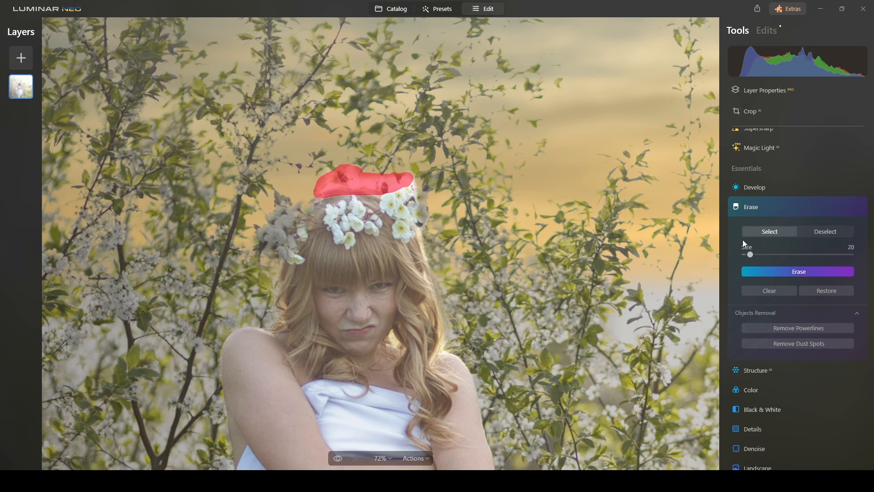
click(800, 271)
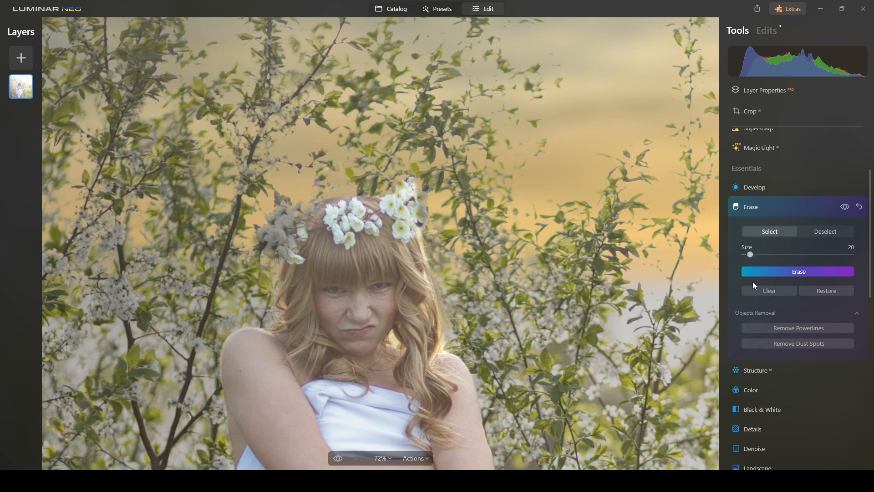
Compare the area above the flower crown with the Erase edit hidden and shown
click(845, 208)
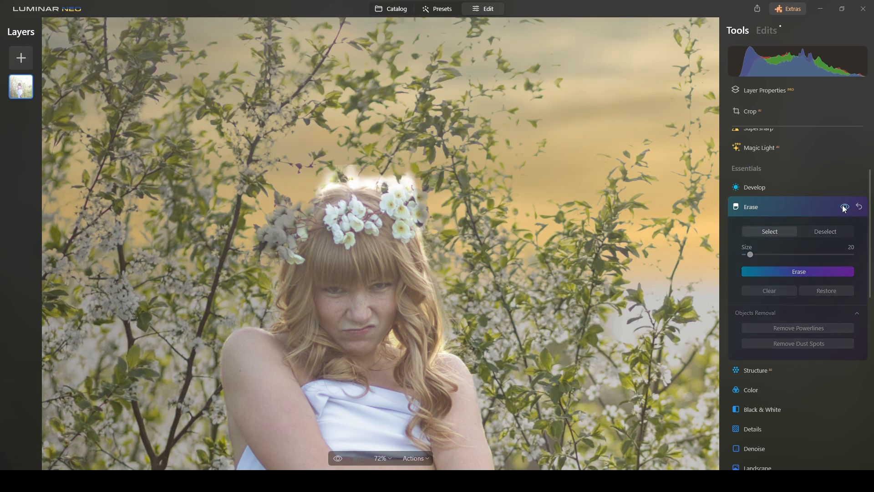
click(845, 208)
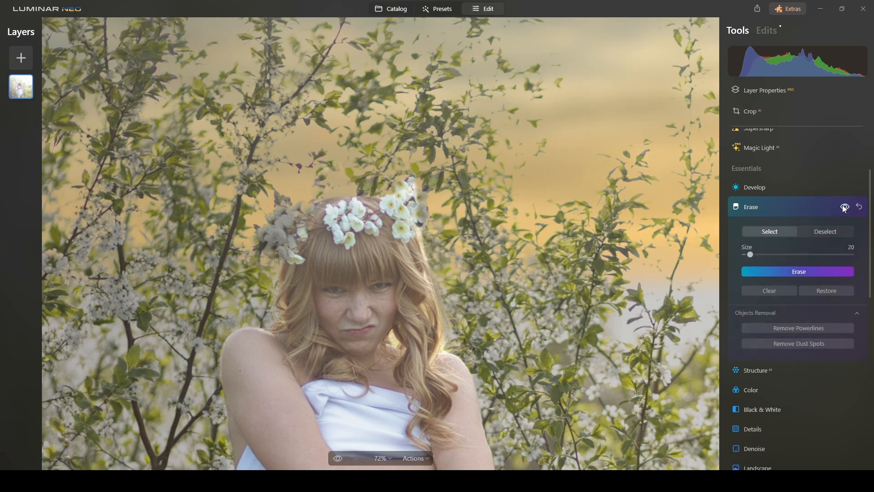
click(844, 208)
click(844, 208)
click(844, 208)
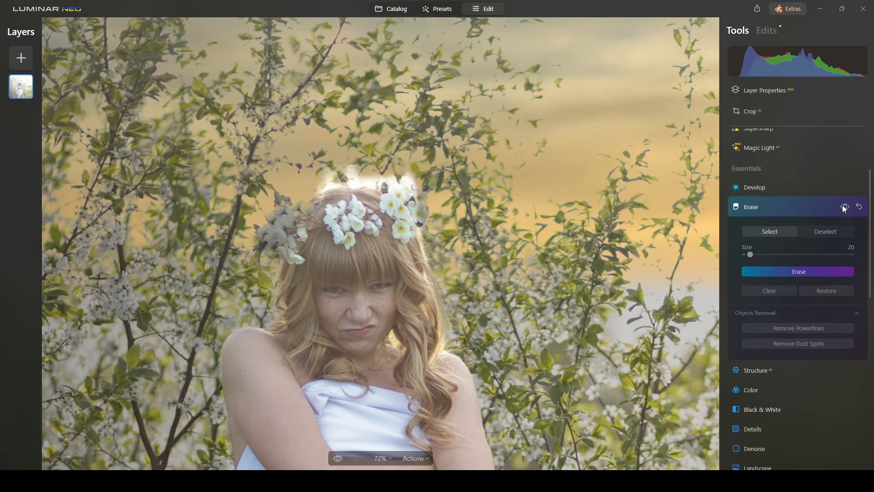
click(844, 208)
click(845, 208)
click(845, 208)
click(844, 208)
click(844, 207)
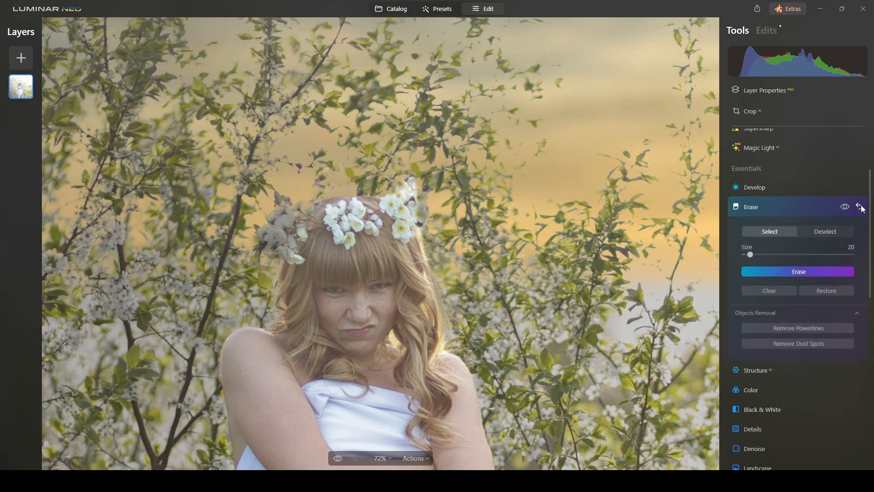
click(844, 208)
click(844, 208)
Reset the Erase edit from the photo's list of applied edits
click(819, 207)
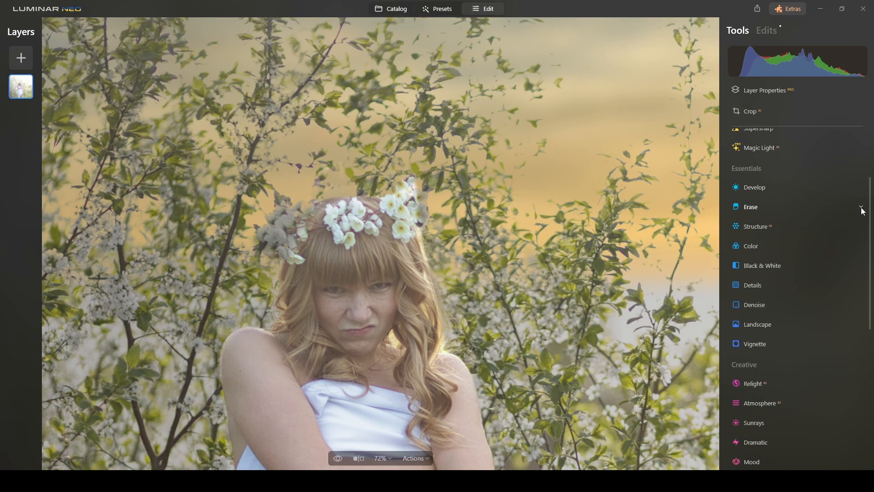
click(766, 30)
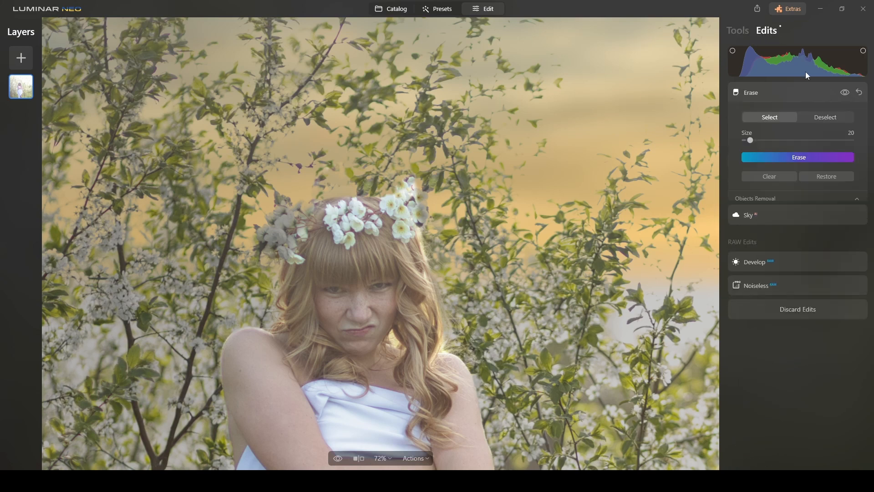
click(862, 94)
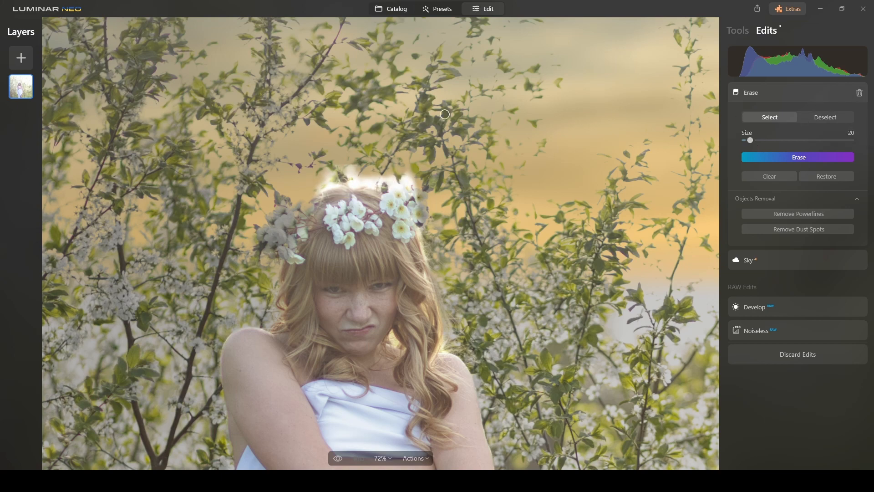
Select the white halo above the woman's flower crown with the Erase brush and erase it
mouse_move(332, 175)
mouse_down()
mouse_move(353, 166)
mouse_move(322, 185)
mouse_move(362, 183)
mouse_move(350, 176)
mouse_move(370, 186)
mouse_move(345, 175)
mouse_move(383, 174)
mouse_move(382, 186)
mouse_move(407, 176)
mouse_move(317, 193)
mouse_move(409, 181)
mouse_move(353, 169)
mouse_up()
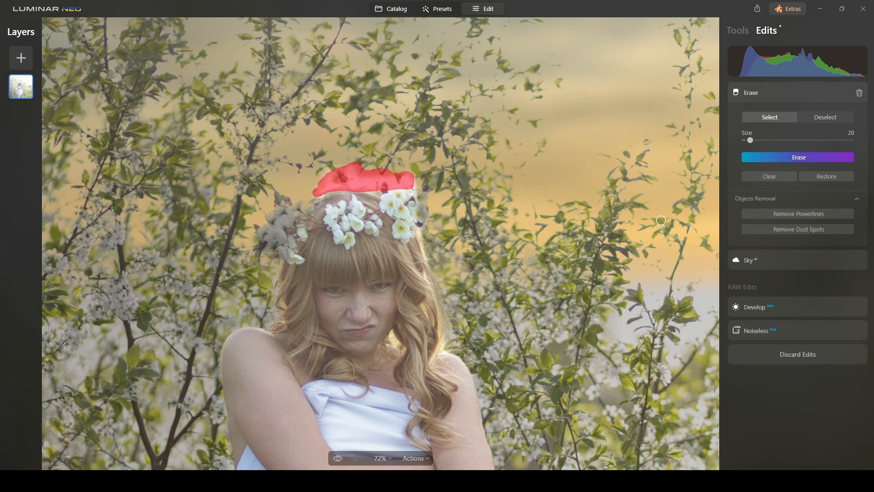
click(802, 161)
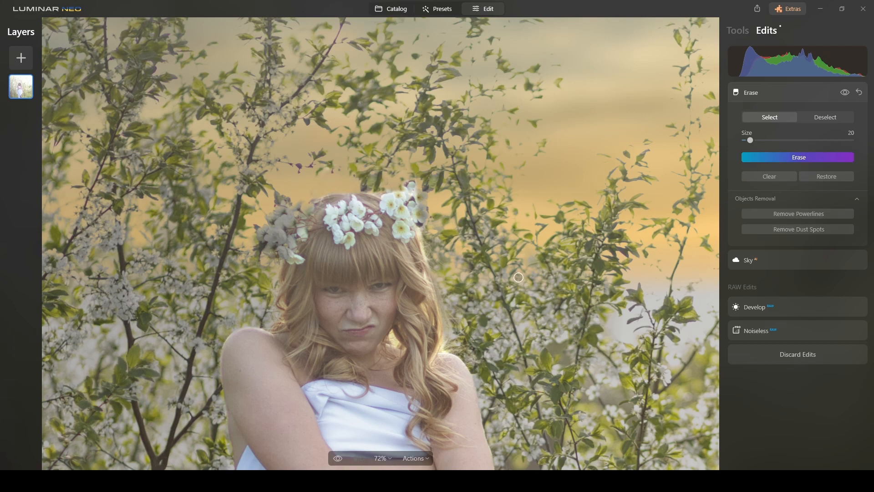
Compare the whole photo with the Erase edit hidden and shown, and return to the list of editing tools
scroll(445, 191, down, 5)
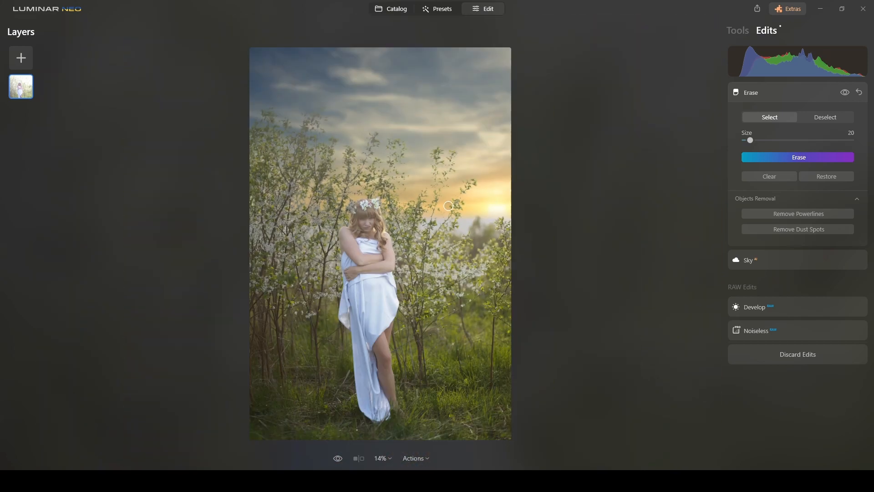
click(844, 92)
click(845, 92)
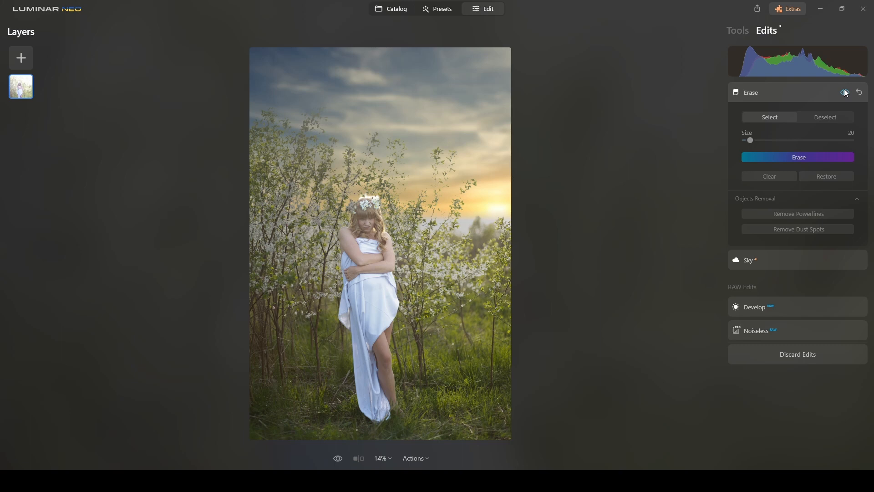
click(844, 92)
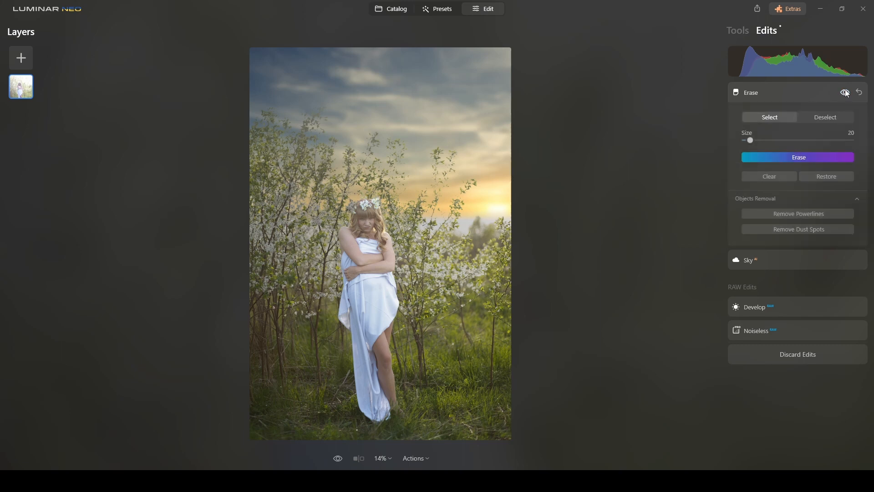
click(845, 93)
click(845, 93)
click(810, 92)
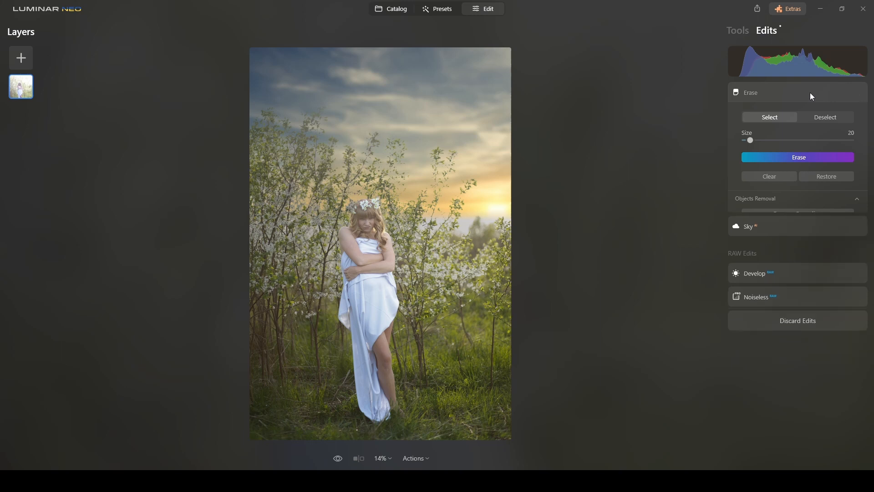
click(738, 31)
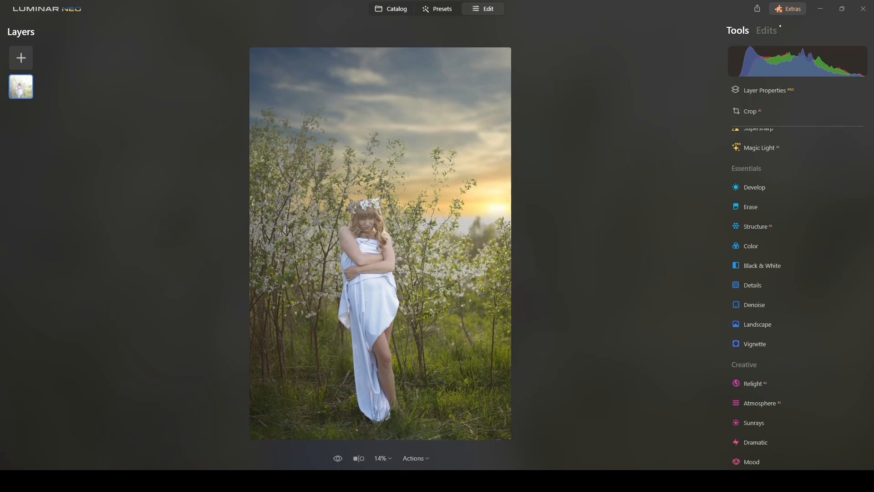
Compare the whole edited photo with the original, switching between the two several times
click(339, 459)
click(339, 460)
click(340, 459)
click(340, 459)
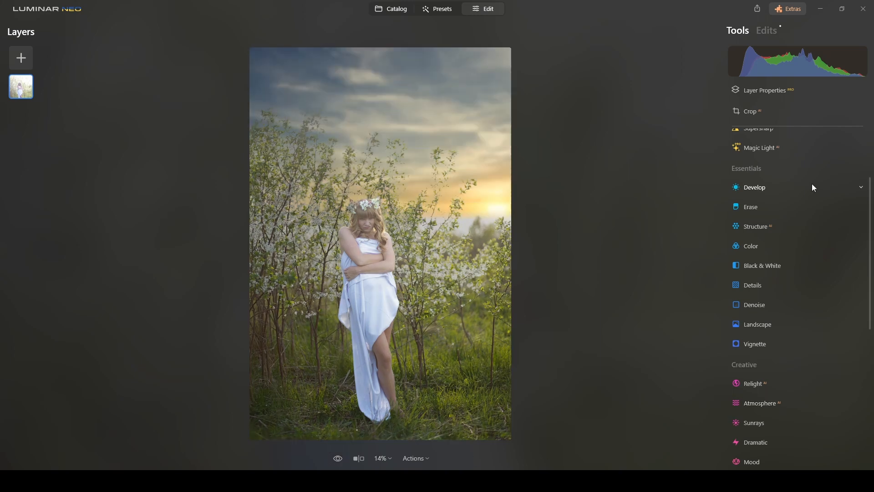
Brighten the photo with the Develop tool, setting Exposure to 0.43 and Smart Contrast to 17
click(774, 187)
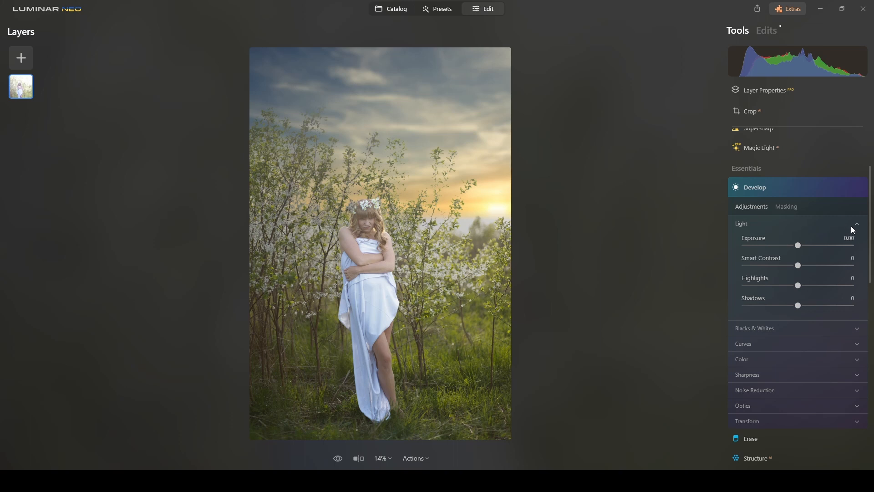
drag(798, 245, 809, 270)
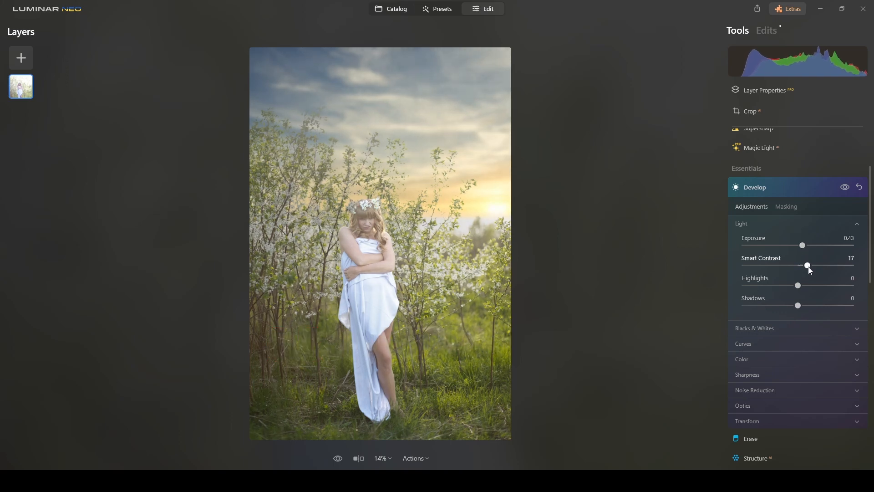
click(804, 185)
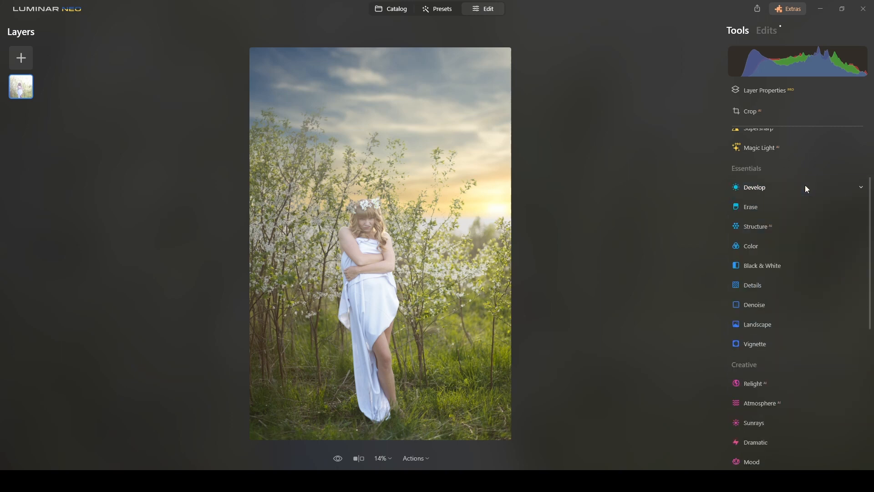
Add a dark vignette with an Amount of -59 and a Size of 96, checking the photo with it hidden and shown
click(764, 345)
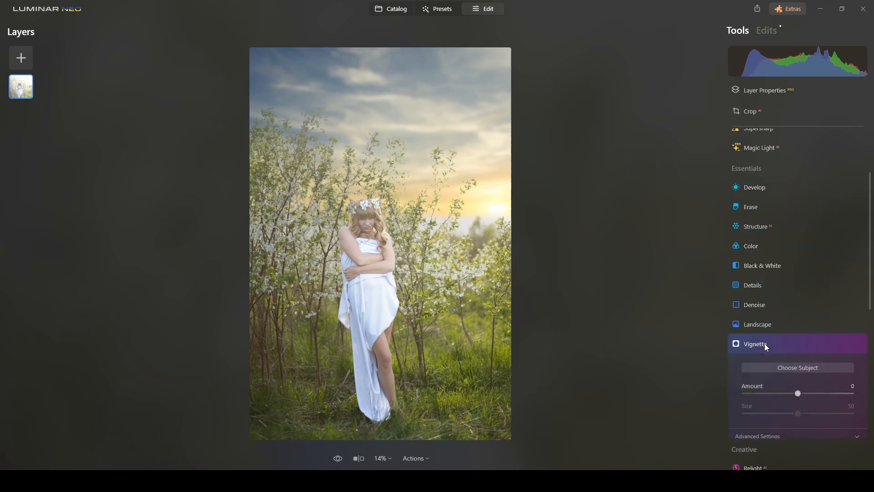
scroll(772, 359, down, 1)
drag(801, 343, 769, 341)
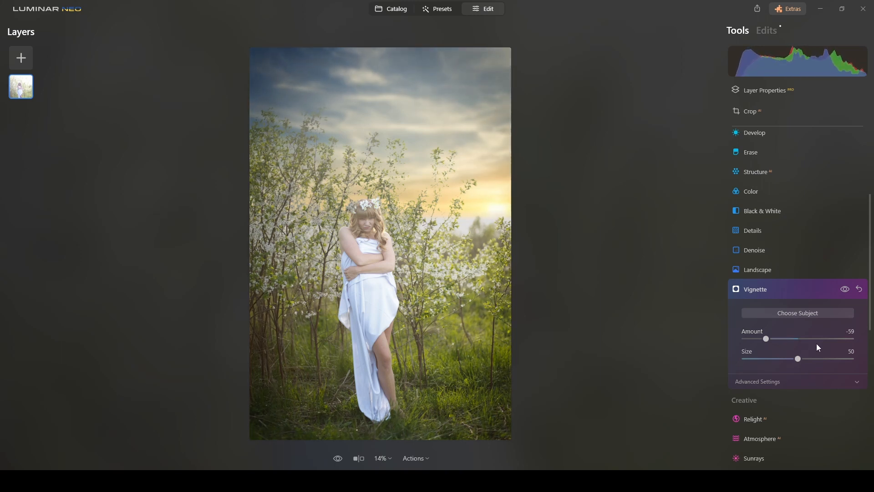
click(842, 288)
drag(798, 359, 847, 359)
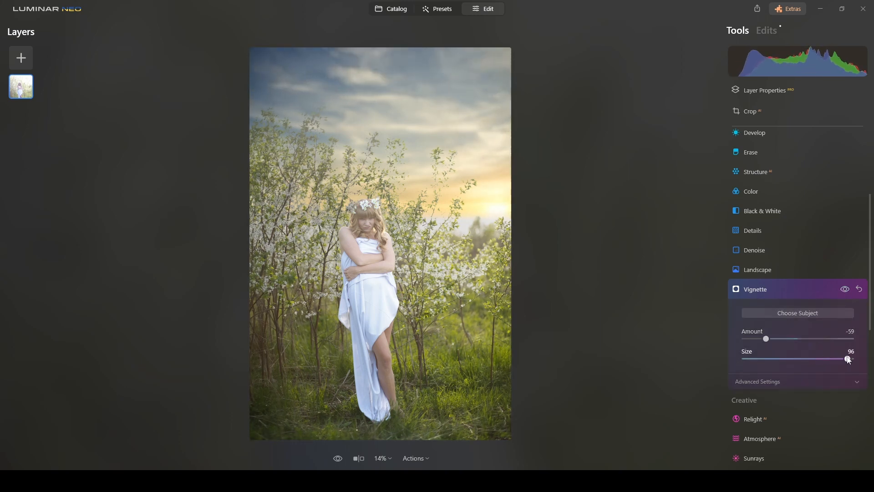
click(797, 284)
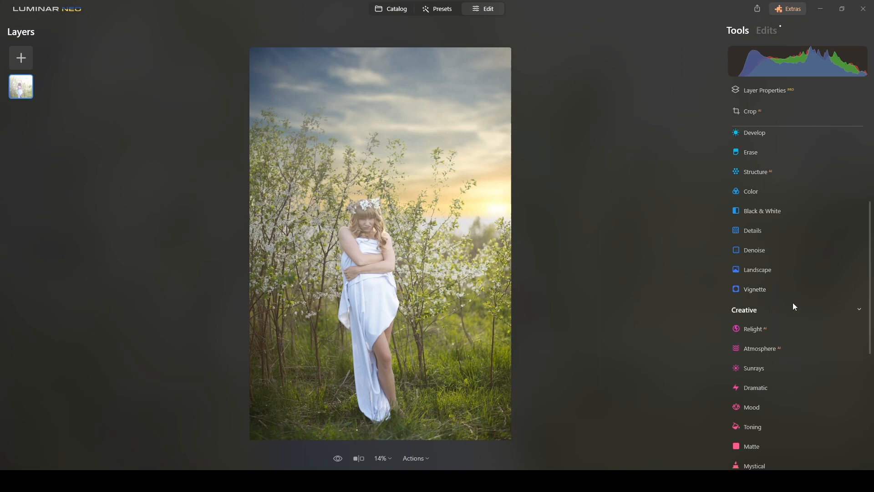
Use Supercontrast to set the photo's Highlights Contrast to 61
scroll(804, 304, down, 5)
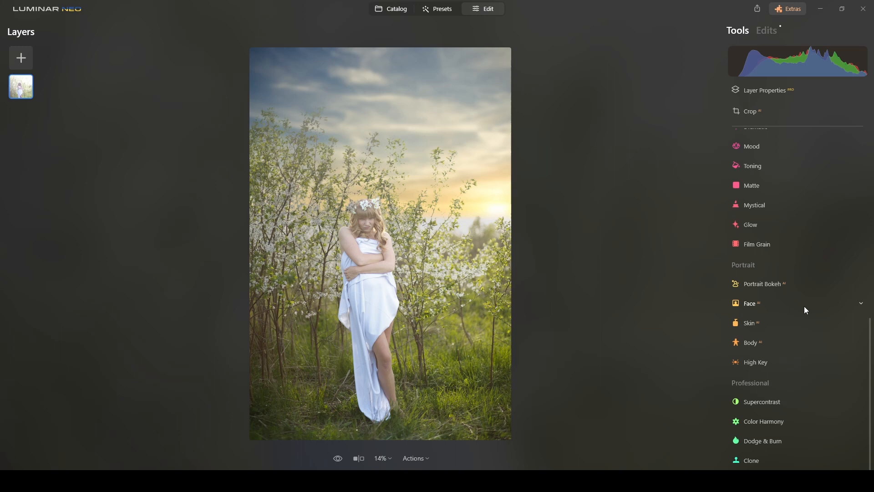
click(751, 401)
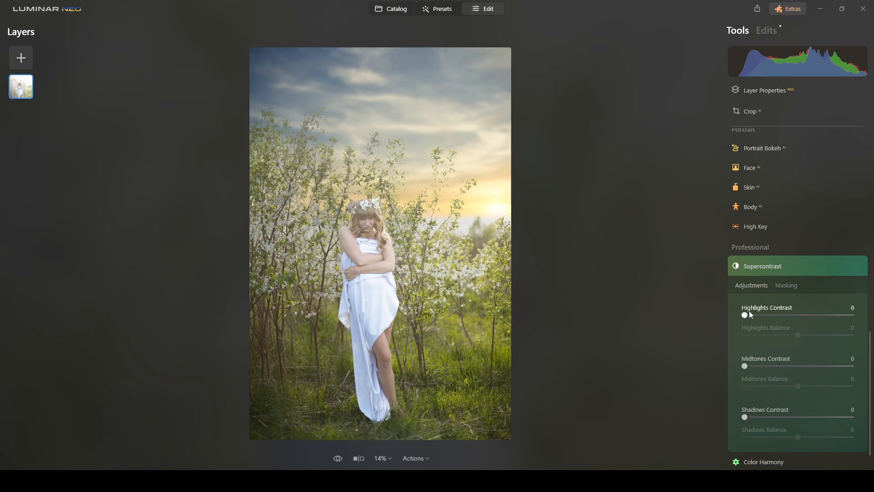
drag(745, 315, 811, 320)
Compare the photo repeatedly with the Supercontrast highlights edit hidden and shown
click(845, 265)
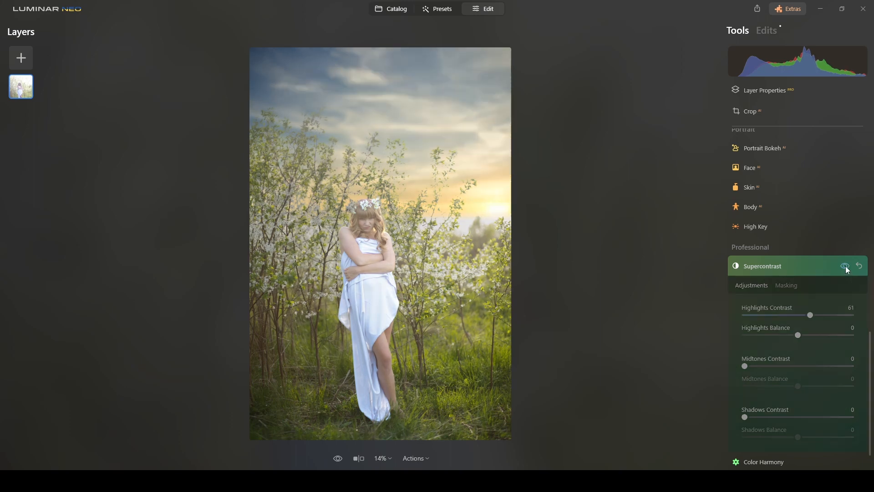
click(845, 266)
click(845, 266)
click(845, 266)
click(845, 266)
click(845, 265)
click(845, 266)
click(845, 265)
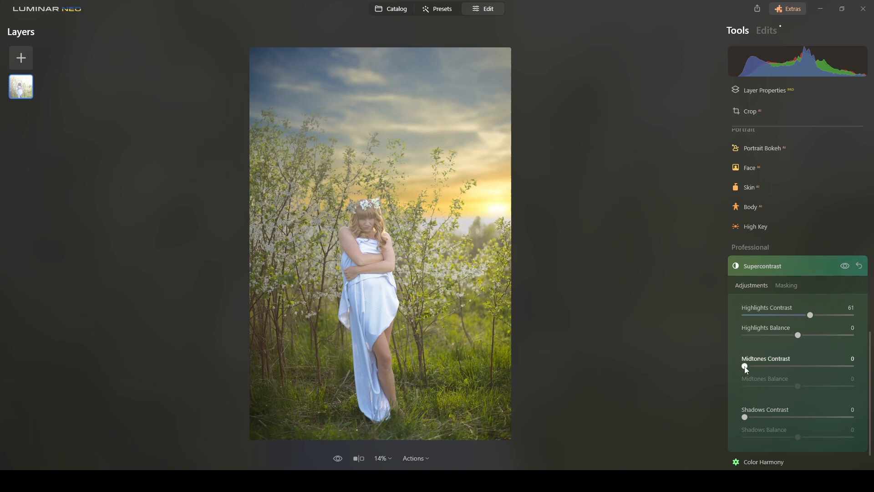
Set Supercontrast's Midtones Contrast to 32, compare the photo with the edit hidden and shown, and leave Shadows Contrast at 0
drag(747, 368, 781, 370)
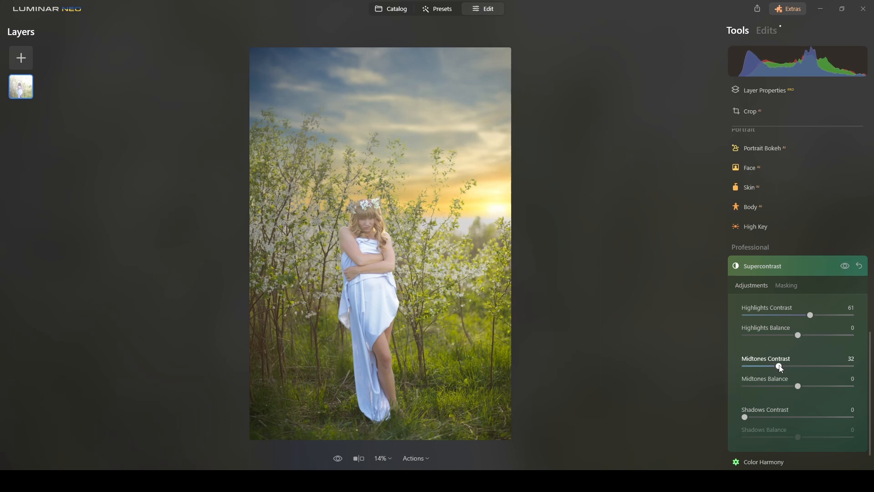
click(845, 265)
click(845, 265)
click(845, 266)
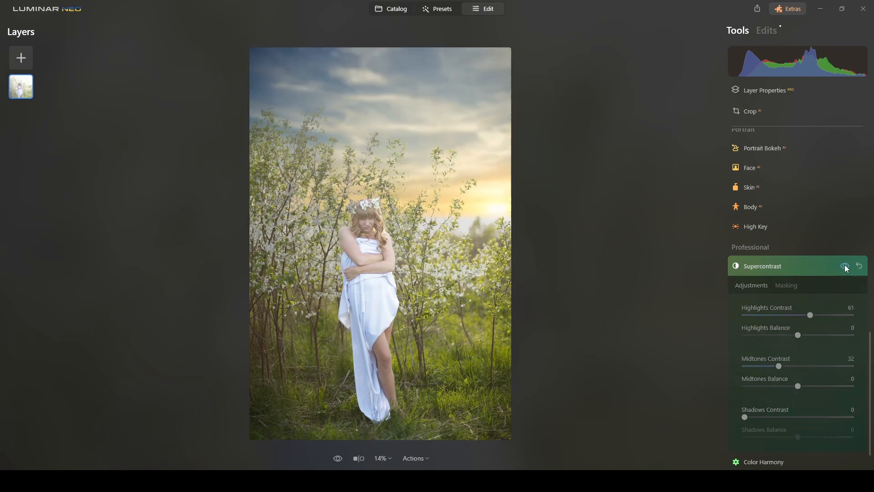
click(845, 266)
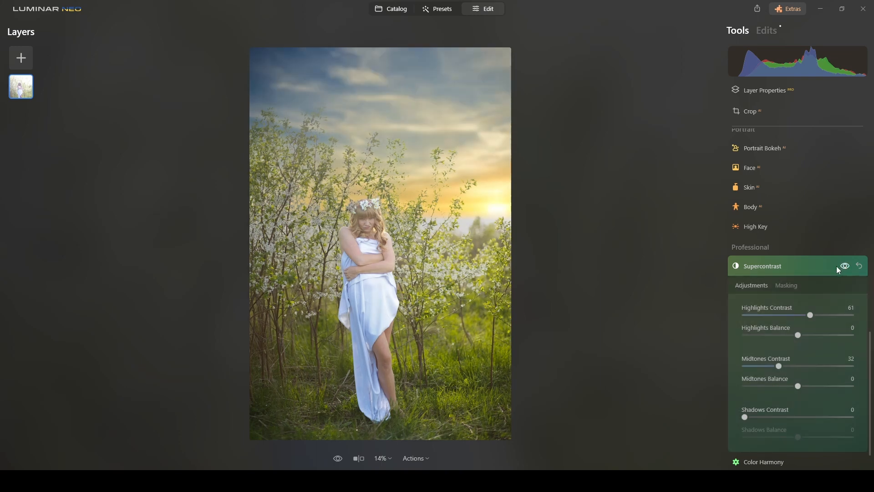
drag(744, 417, 728, 435)
click(800, 265)
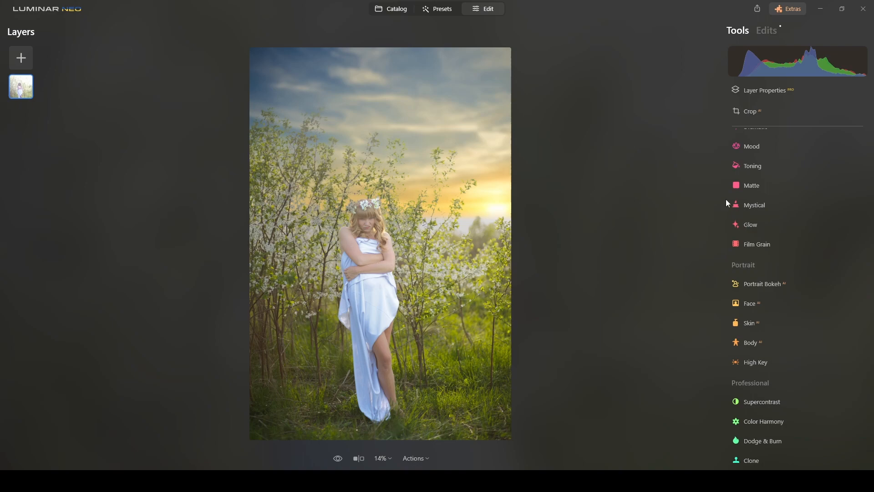
Inspect the woman up close and darken the whole photo with a Develop Exposure of -0.43
click(373, 220)
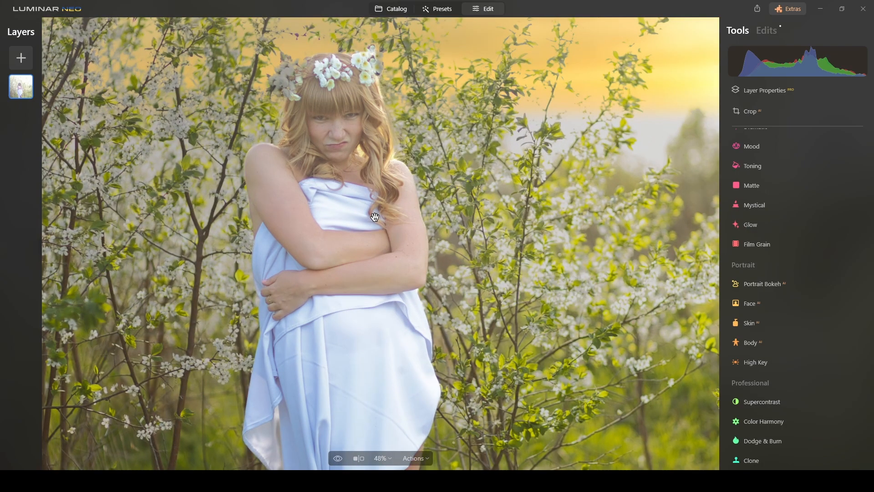
click(375, 217)
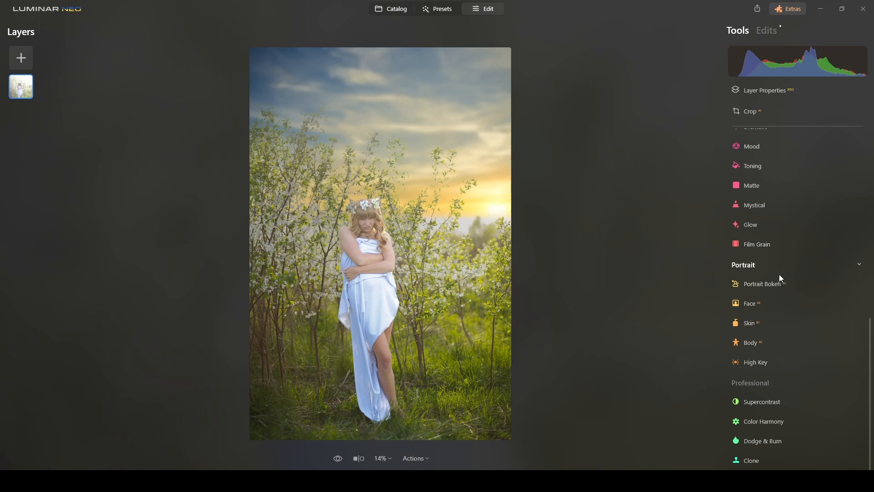
scroll(779, 274, up, 10)
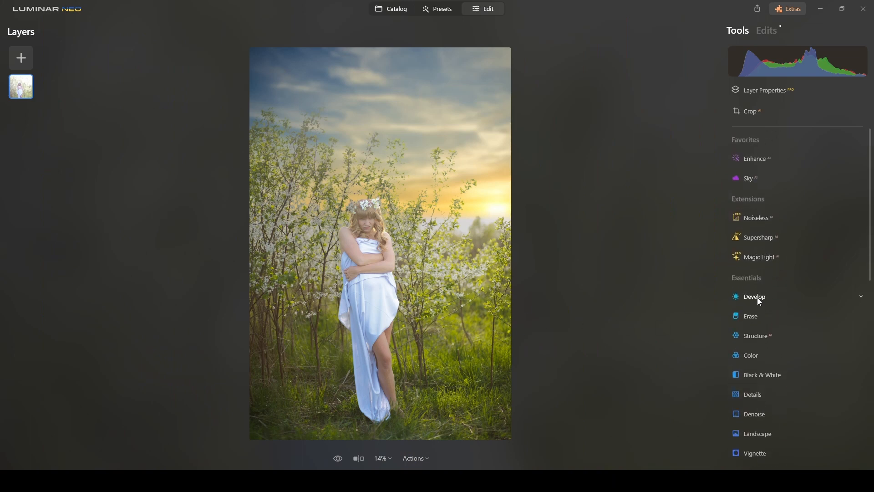
click(759, 299)
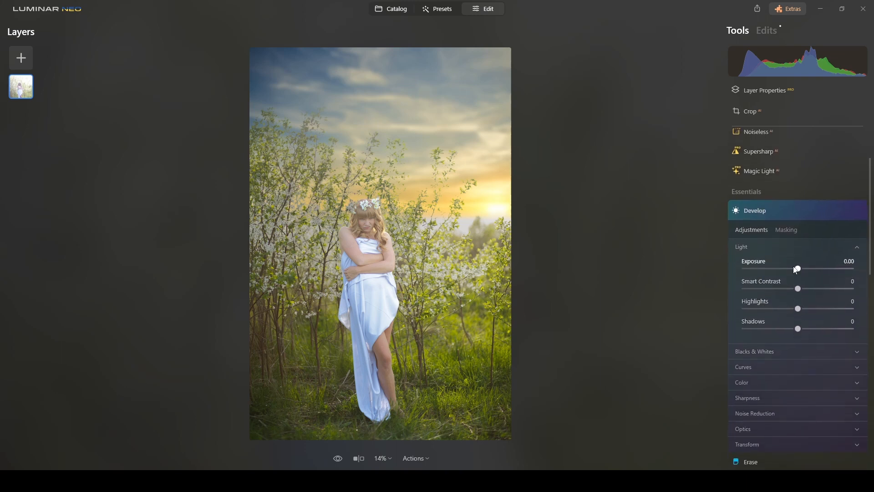
drag(798, 270, 793, 271)
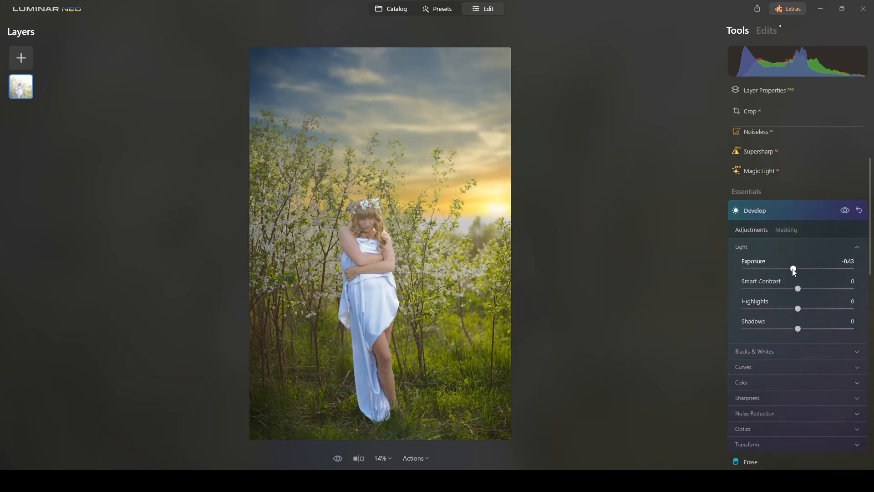
click(801, 210)
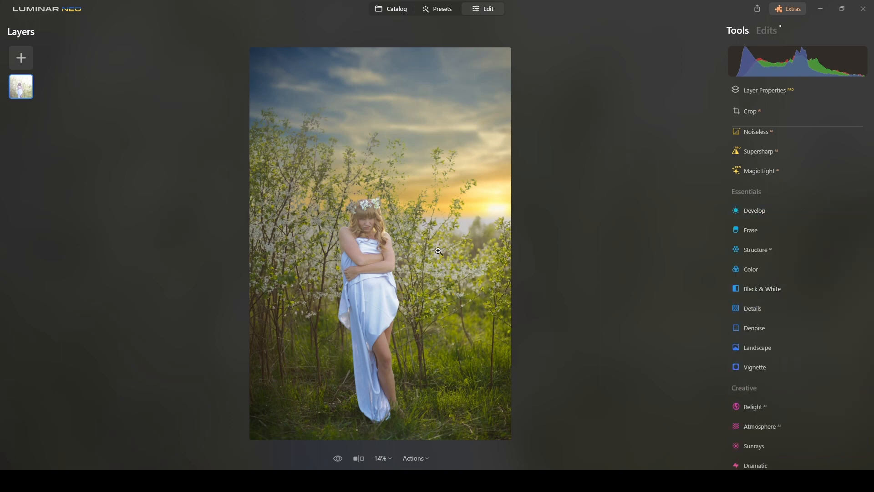
Start Dodge & Burn with the Lighten brush at an Amount of 50 on the woman, and check the effect hidden and shown
scroll(778, 406, down, 7)
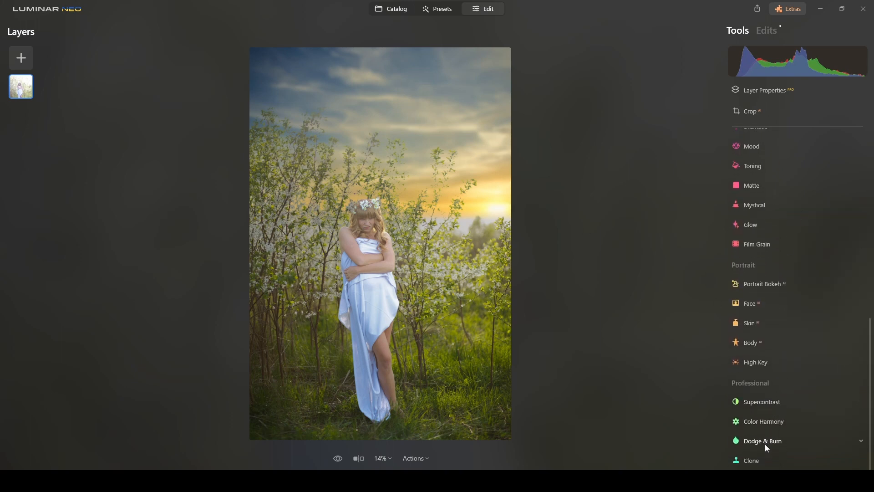
click(767, 445)
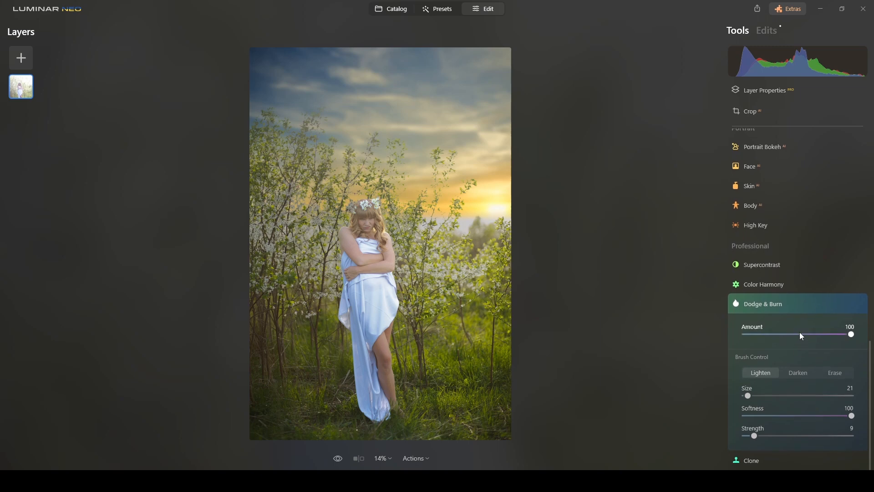
drag(799, 335, 798, 336)
scroll(355, 224, up, 3)
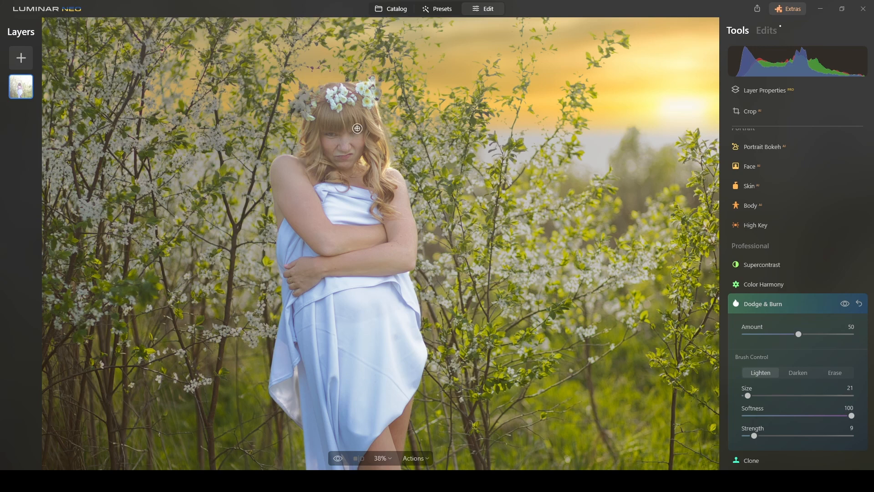
click(844, 304)
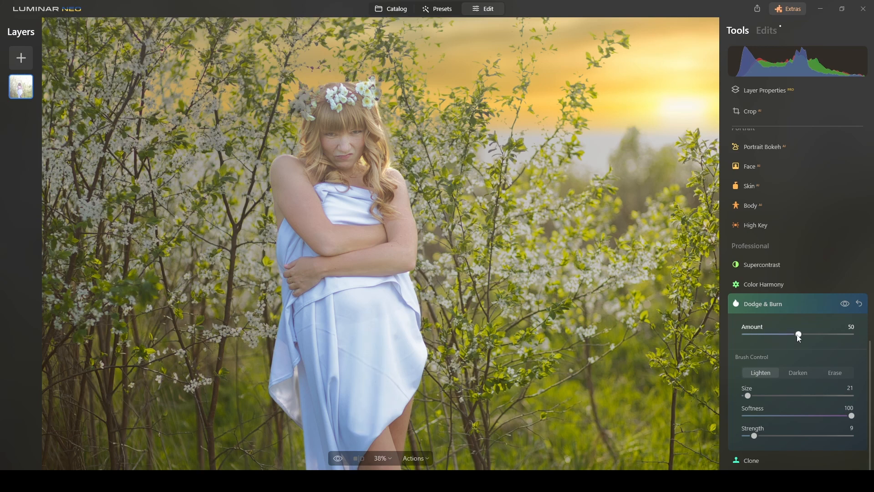
Enlarge the Lighten brush to size 35 and brighten the woman's white dress
drag(747, 392, 751, 394)
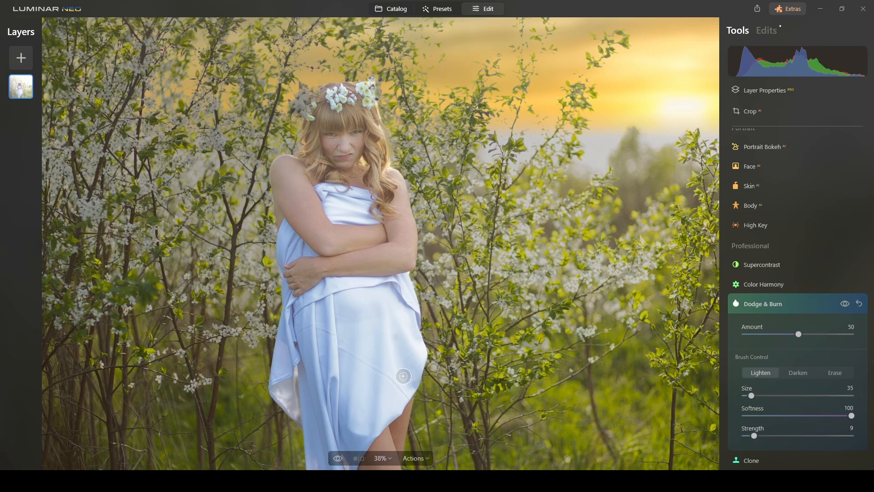
mouse_move(305, 322)
mouse_down()
mouse_move(308, 387)
mouse_move(322, 406)
mouse_move(337, 351)
mouse_move(356, 337)
mouse_up()
key(ctrl+0)
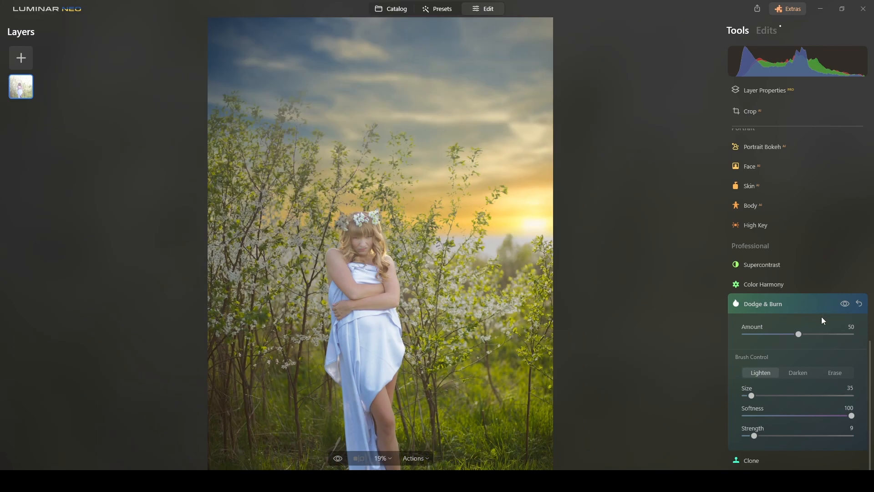
Compare the photo with the Dodge & Burn edit hidden and shown
click(845, 305)
click(845, 306)
click(845, 306)
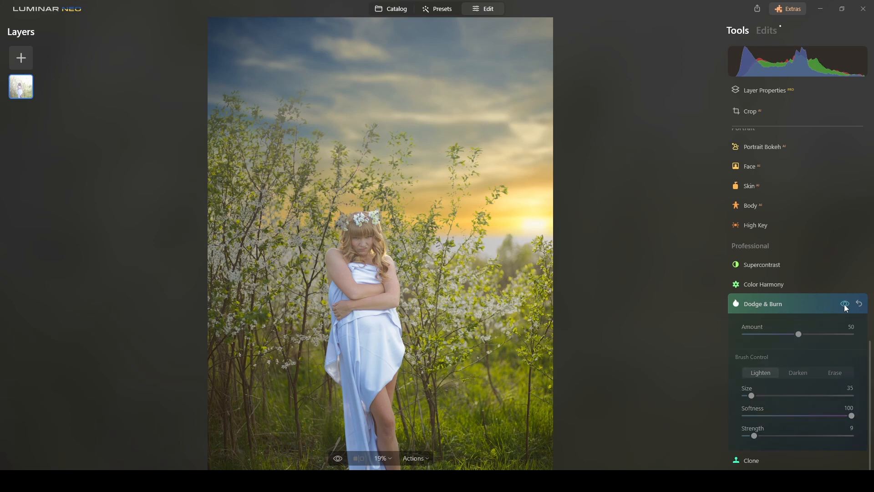
click(845, 306)
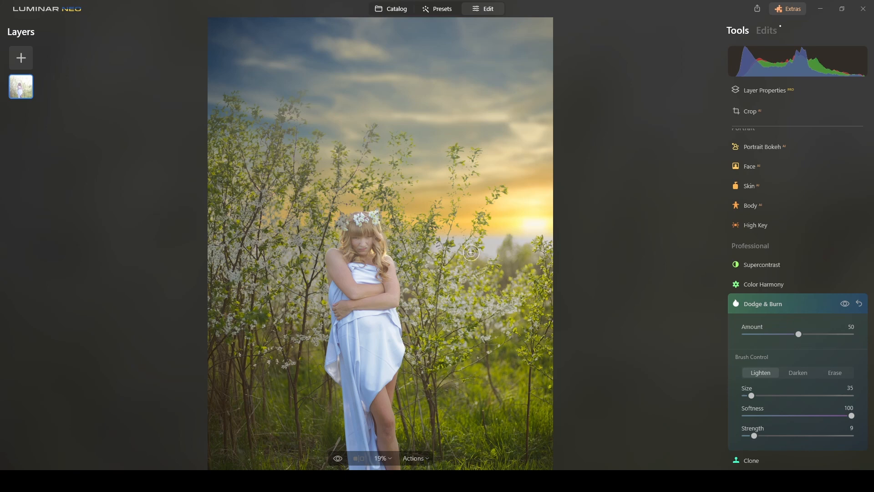
click(845, 303)
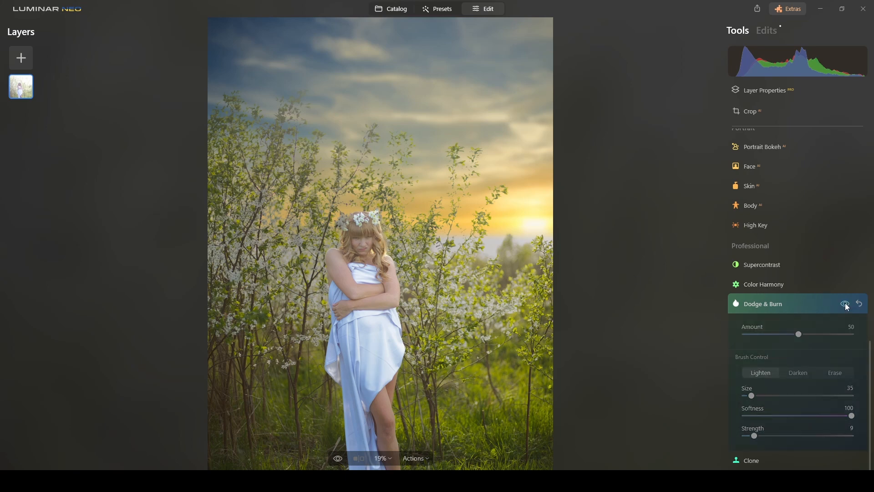
click(845, 303)
Switch Dodge & Burn to the Darken brush at size 12 and Strength 10 and deepen the shadows on the woman's face and arms
scroll(348, 272, up, 2)
scroll(347, 272, up, 3)
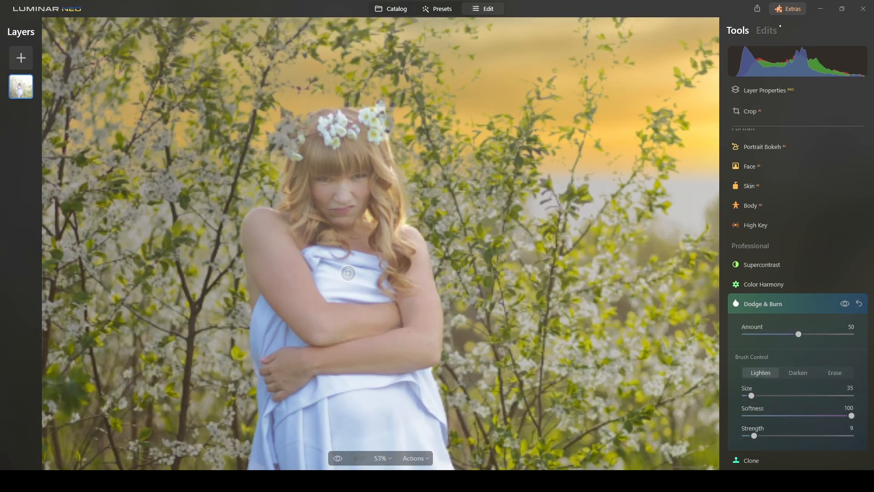
click(808, 371)
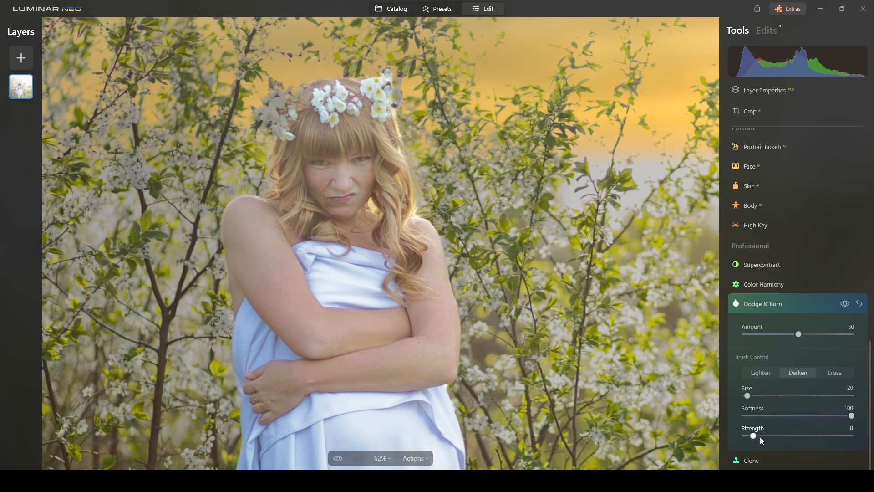
drag(757, 436, 760, 436)
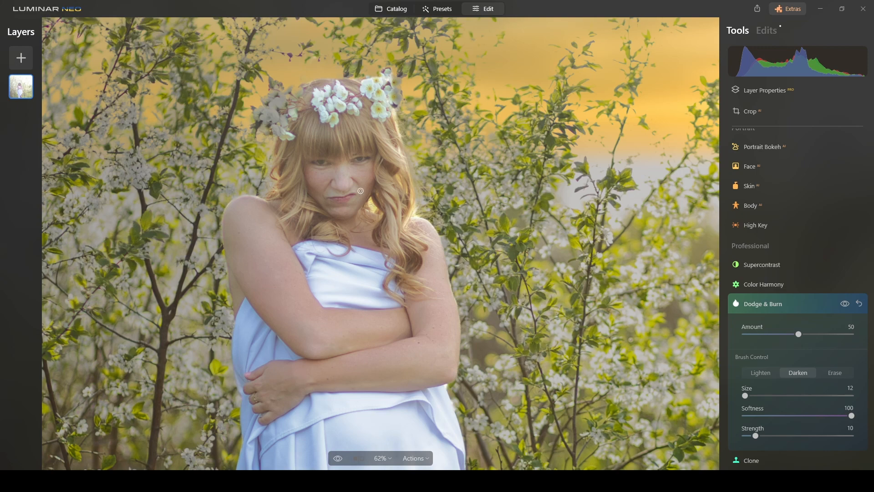
scroll(403, 351, down, 2)
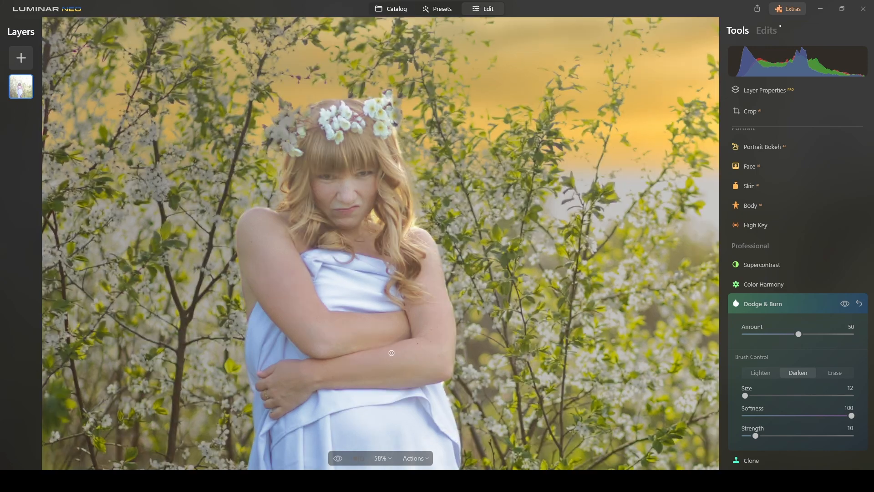
drag(378, 349, 374, 255)
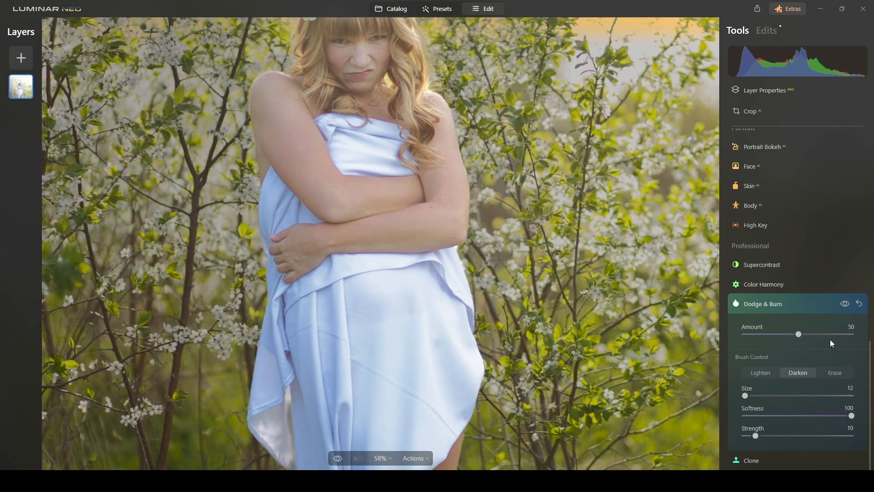
drag(358, 220, 419, 186)
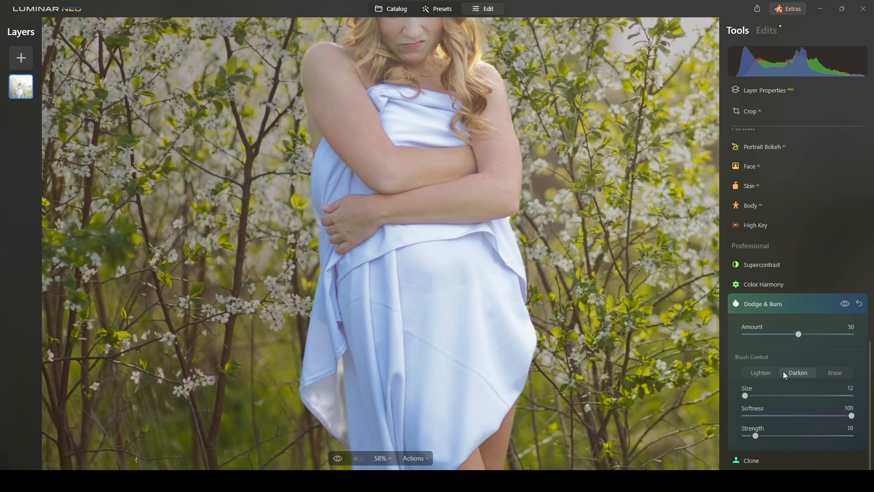
Darken the shadows on the woman's dress with the Darken brush at size 36, and refine smaller areas at size 22
drag(745, 395, 751, 395)
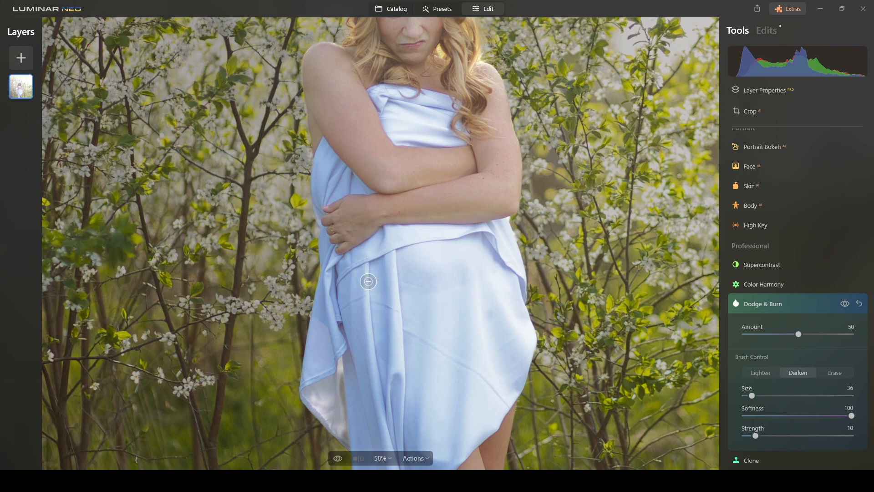
scroll(406, 346, up, 3)
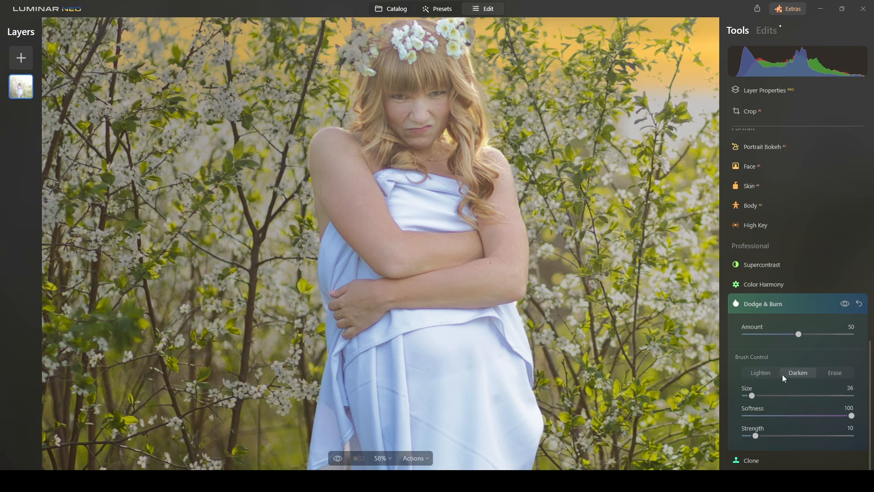
drag(752, 396, 748, 396)
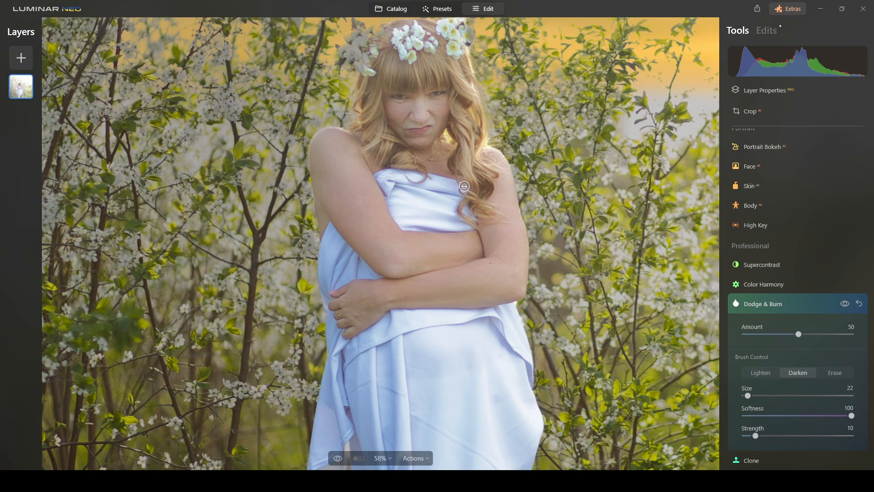
drag(430, 157, 431, 282)
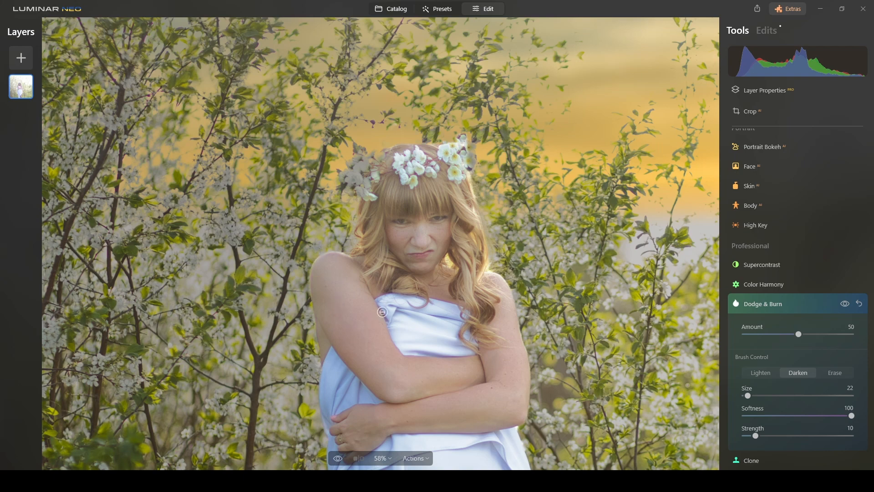
scroll(396, 280, down, 2)
scroll(399, 274, down, 3)
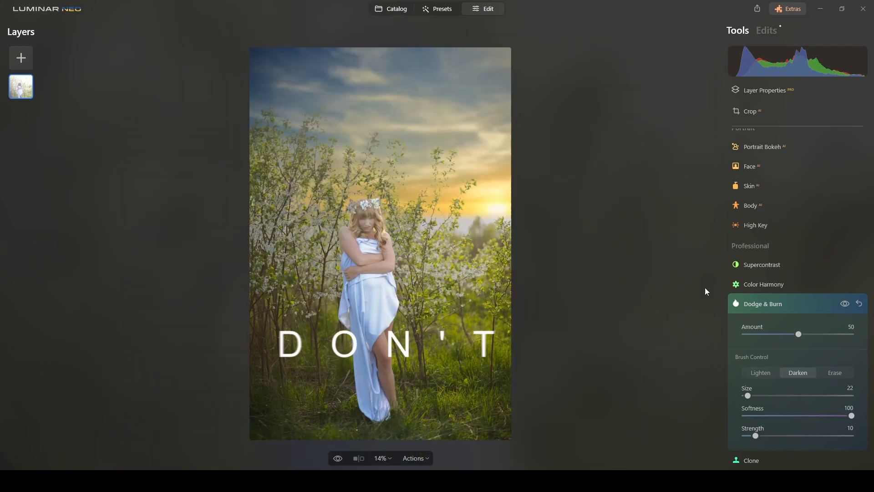
Compare the whole photo with Dodge & Burn hidden and shown, and close the tool
click(844, 304)
click(844, 304)
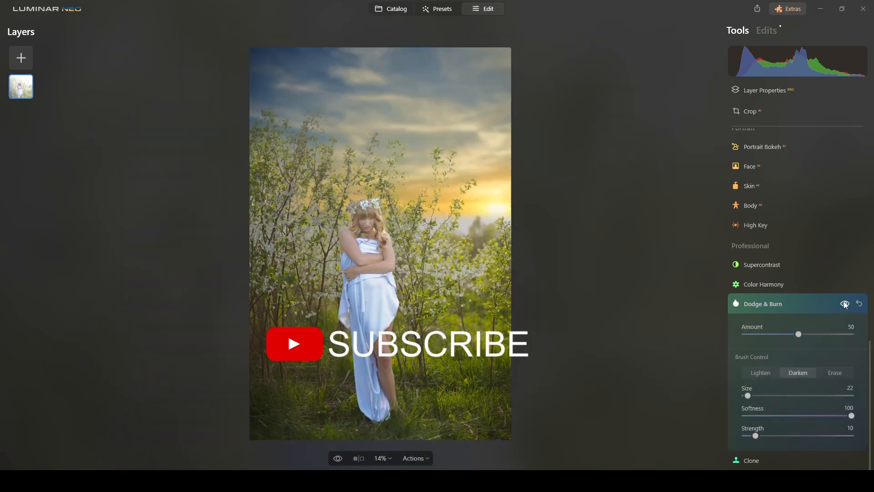
click(845, 304)
click(844, 304)
click(845, 304)
click(844, 304)
click(796, 306)
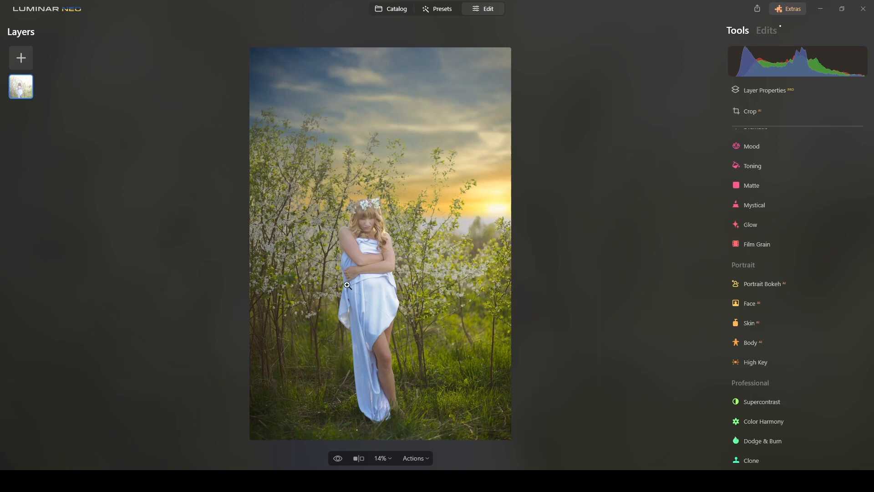
Examine the colour of the woman's dress up close
click(350, 324)
click(373, 294)
scroll(768, 265, up, 6)
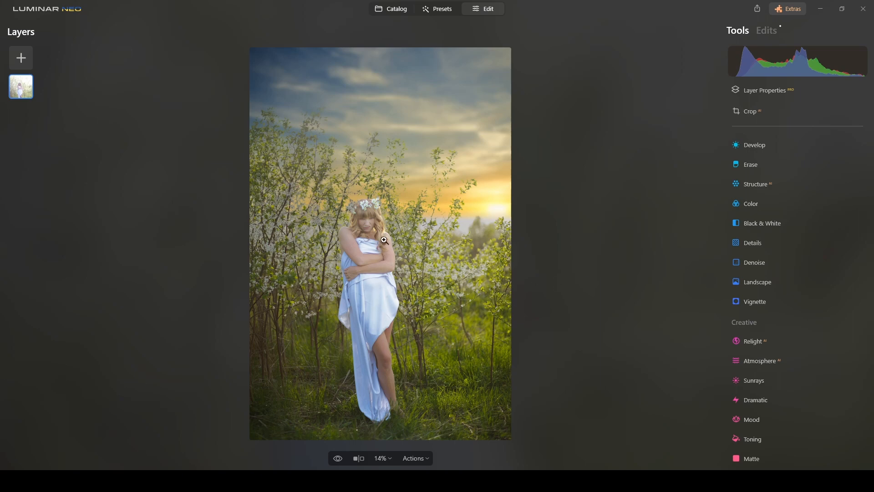
click(366, 248)
drag(414, 273, 411, 218)
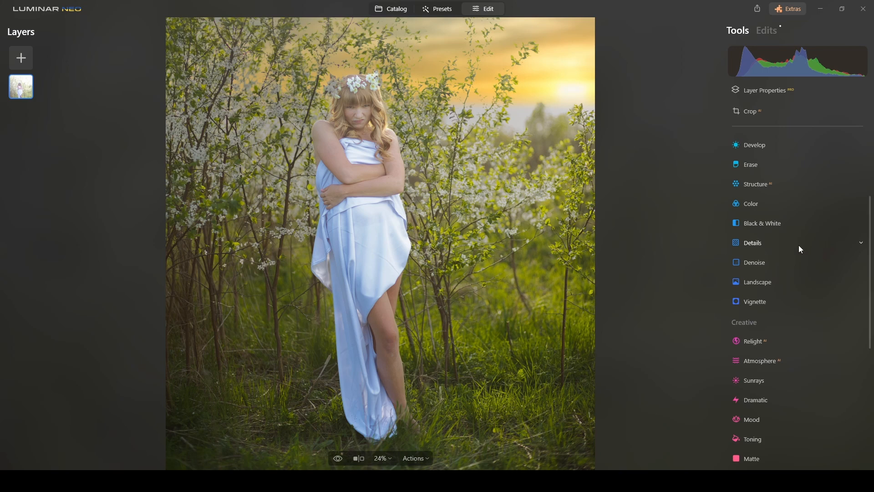
Neutralise the dress colour with the Color tool's HSL settings: Blue Saturation -100 and Blue Luminance 35
click(751, 206)
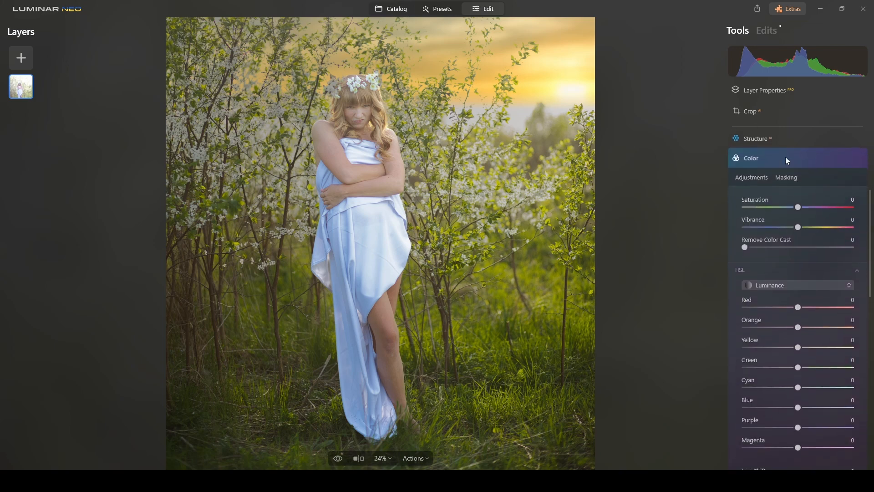
click(856, 269)
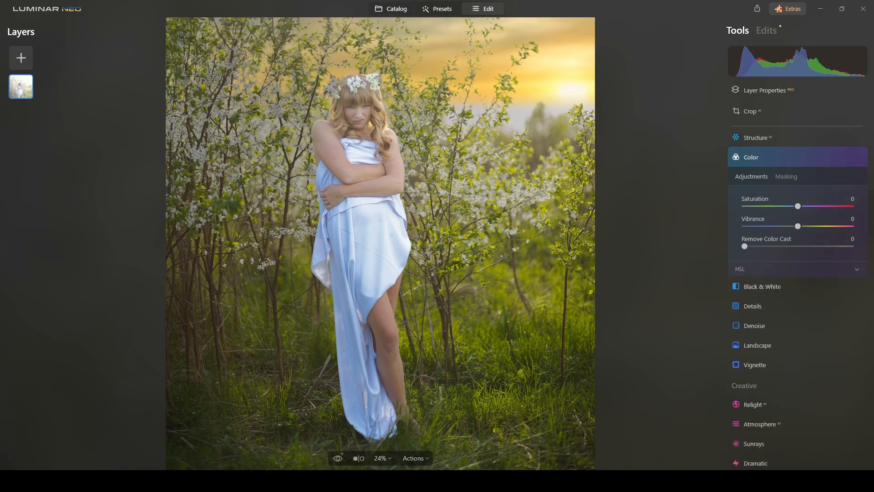
click(855, 271)
scroll(807, 268, down, 1)
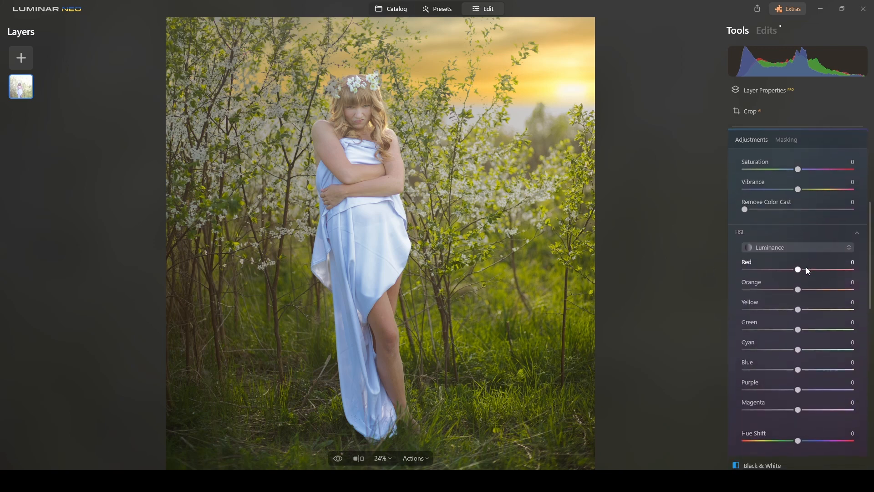
click(804, 245)
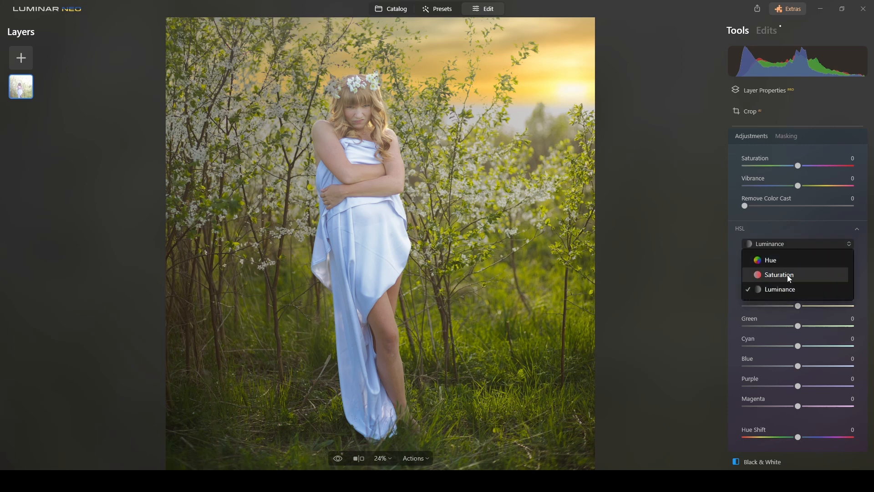
click(787, 274)
click(394, 213)
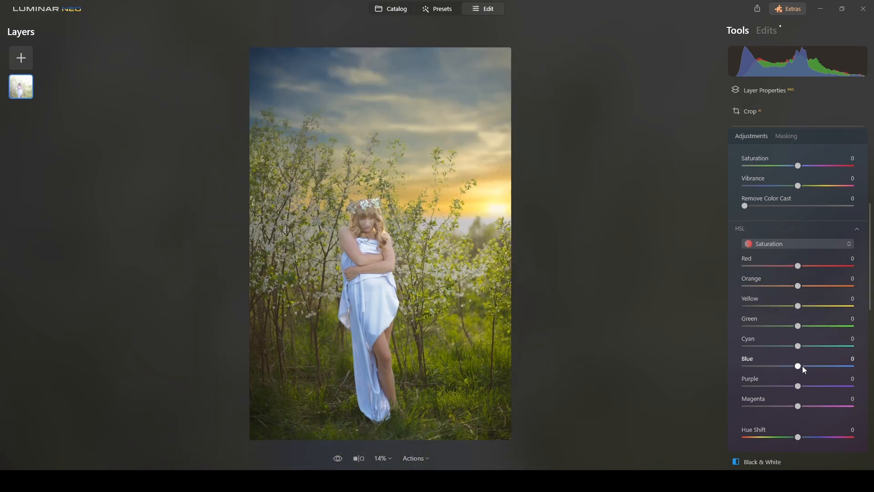
drag(783, 369, 744, 367)
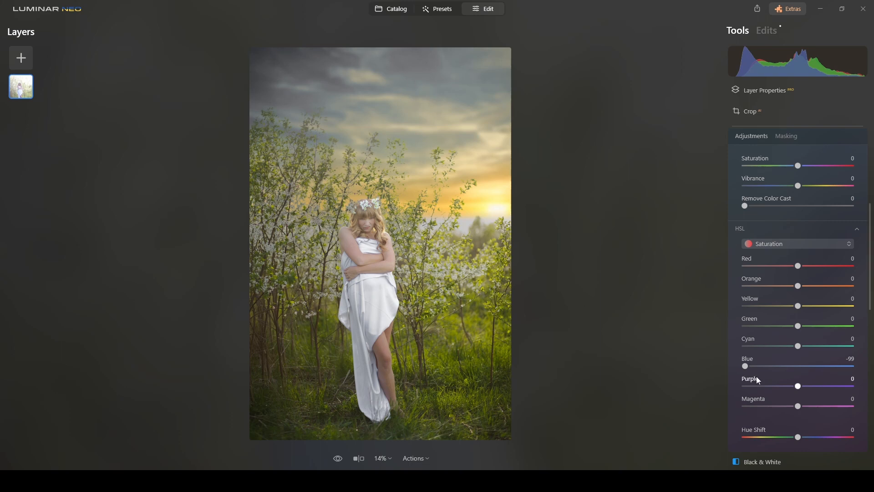
drag(748, 370, 746, 370)
click(804, 246)
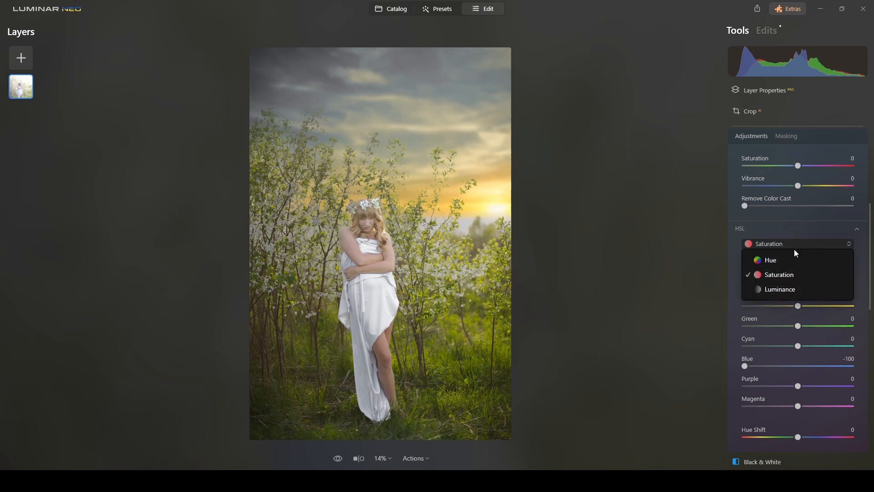
click(778, 289)
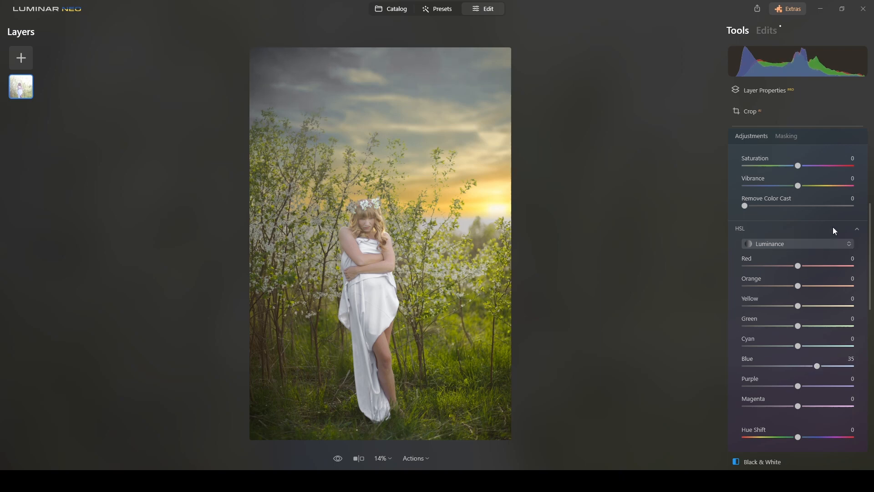
Compare the photo with the Color adjustment hidden and shown
scroll(831, 202, up, 3)
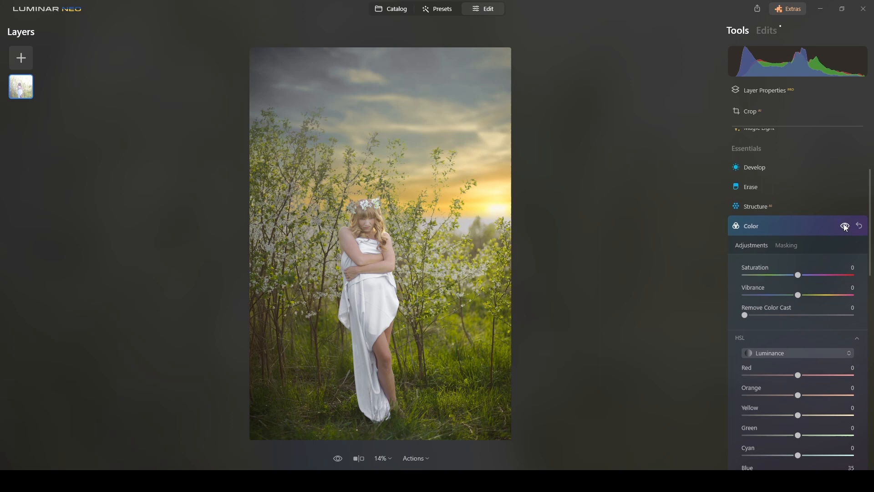
click(844, 226)
click(845, 225)
click(844, 225)
click(845, 226)
click(844, 225)
click(845, 225)
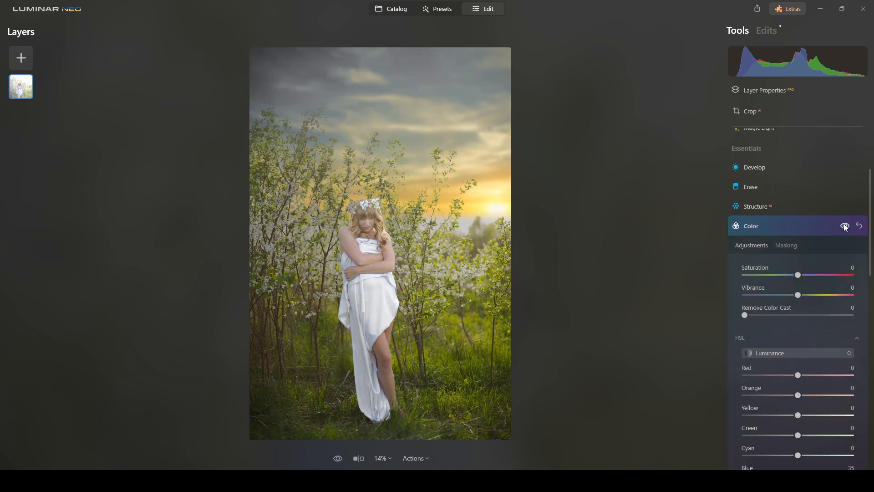
click(801, 225)
click(799, 227)
Reopen the Color edit and limit it to the dress by painting a mask with a size 62 brush at Softness and Strength 100
click(767, 30)
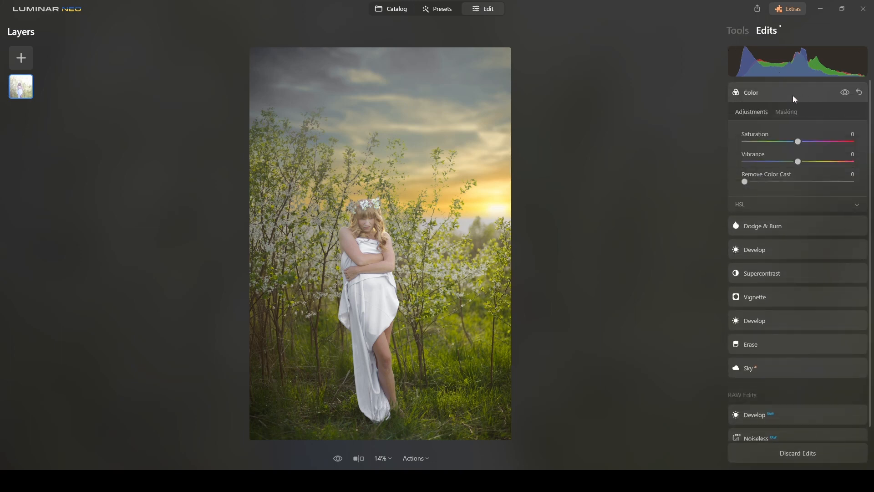
click(793, 95)
click(792, 94)
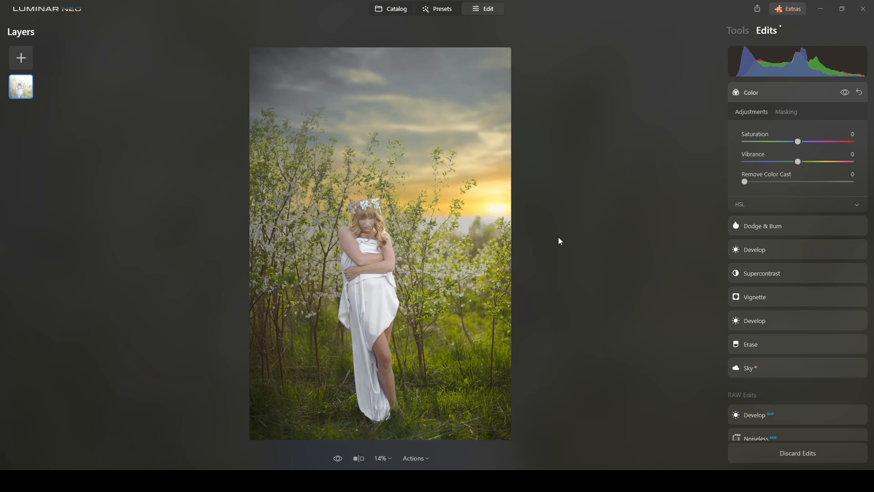
click(794, 112)
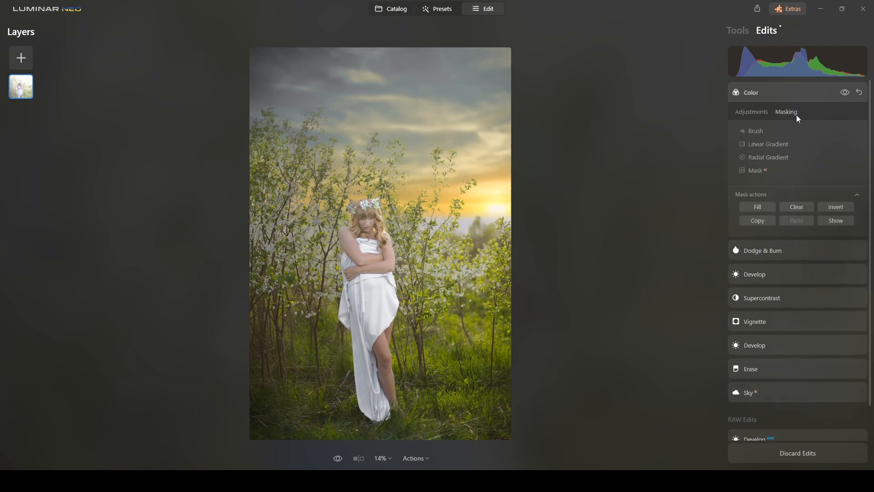
click(758, 131)
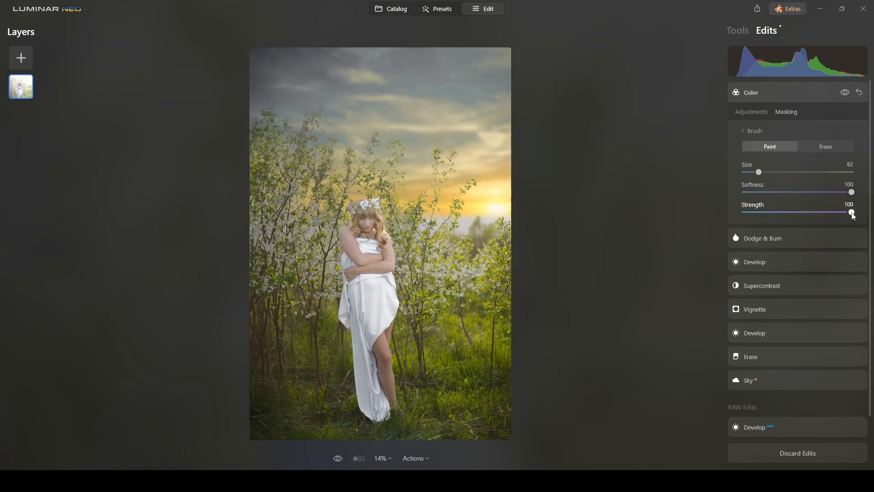
mouse_move(353, 297)
mouse_down()
mouse_move(349, 267)
mouse_move(364, 255)
mouse_move(356, 254)
mouse_move(375, 259)
mouse_move(358, 259)
mouse_move(361, 296)
mouse_move(352, 307)
mouse_move(381, 304)
mouse_move(384, 279)
mouse_move(364, 359)
mouse_move(350, 312)
mouse_move(375, 400)
mouse_move(382, 365)
mouse_move(371, 388)
mouse_move(383, 408)
mouse_move(358, 359)
mouse_move(353, 315)
mouse_move(357, 273)
mouse_move(380, 247)
mouse_move(364, 251)
mouse_move(354, 313)
mouse_move(353, 273)
mouse_move(387, 290)
mouse_move(371, 334)
mouse_move(382, 284)
mouse_move(359, 242)
mouse_move(350, 245)
mouse_move(373, 268)
mouse_up()
scroll(363, 336, up, 2)
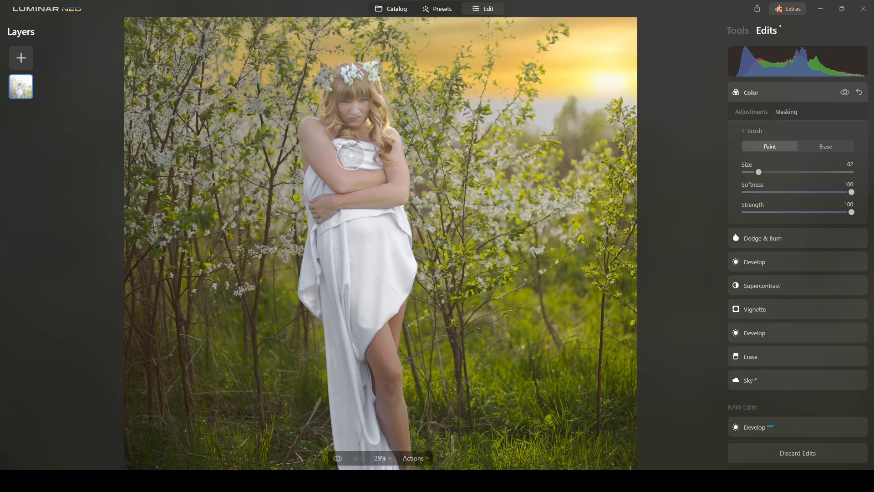
mouse_move(351, 156)
mouse_down()
mouse_move(318, 197)
mouse_move(371, 279)
mouse_up()
drag(351, 238, 392, 248)
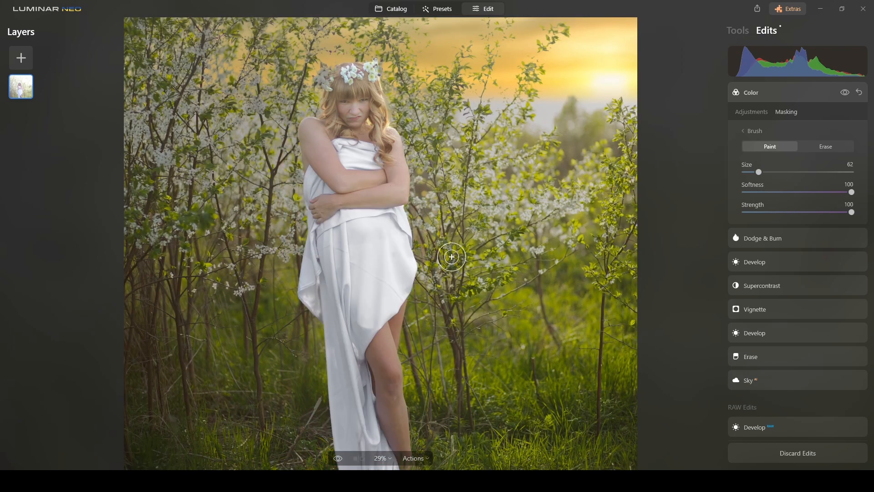
scroll(356, 253, down, 2)
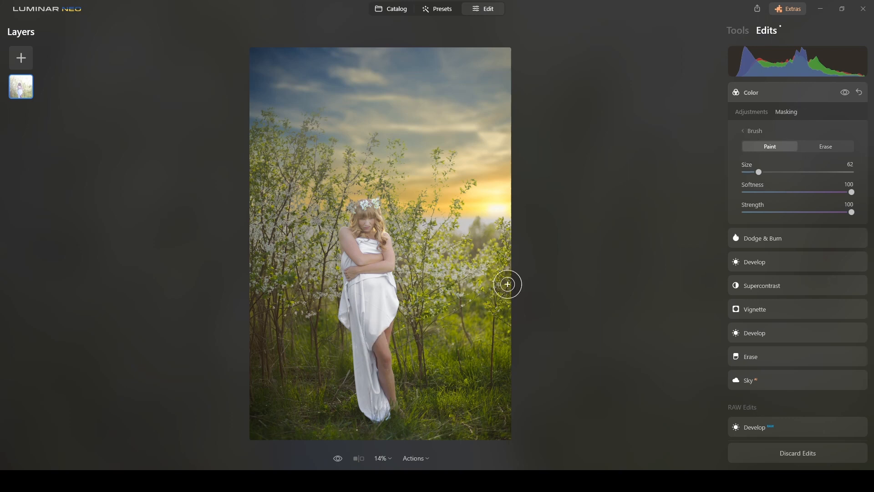
Try a weaker Blue Saturation in the Color edit's HSL settings and return it to -100
click(756, 112)
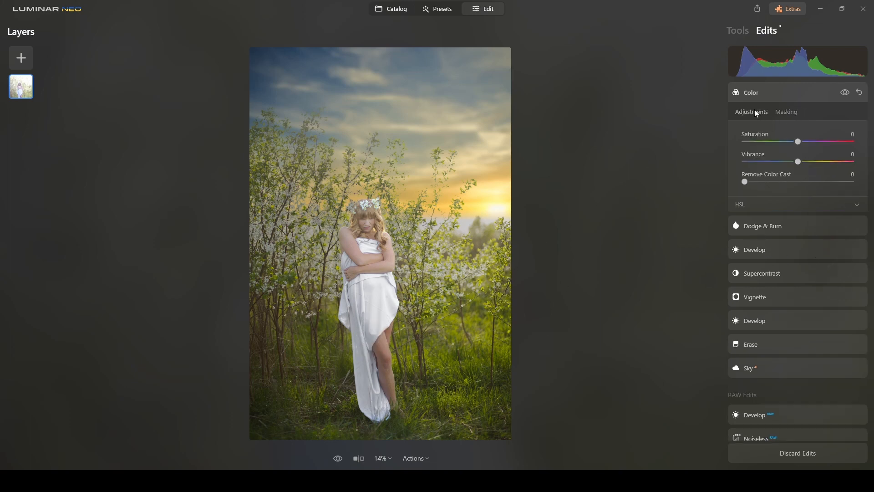
click(855, 204)
click(802, 216)
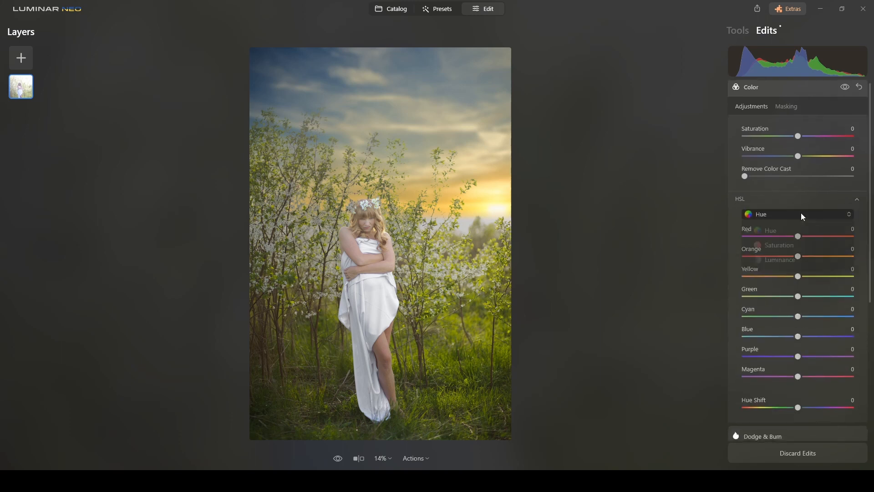
click(781, 245)
click(746, 337)
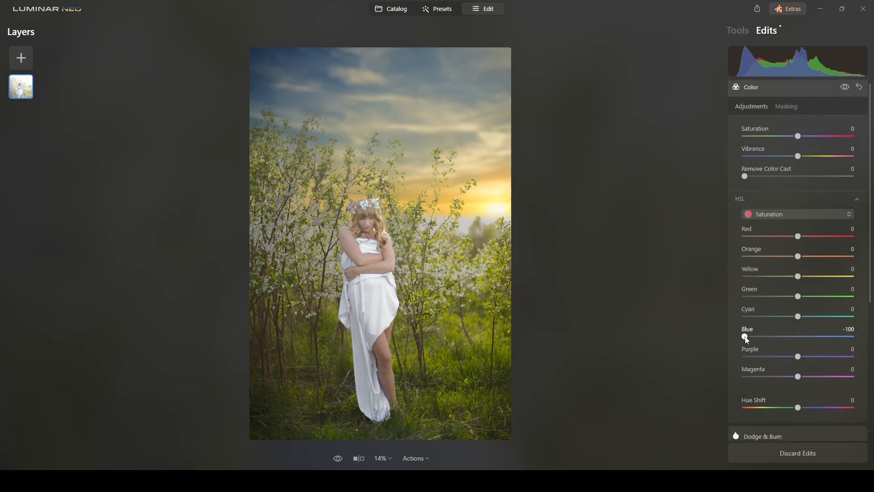
drag(745, 337, 764, 338)
drag(762, 337, 735, 341)
click(794, 86)
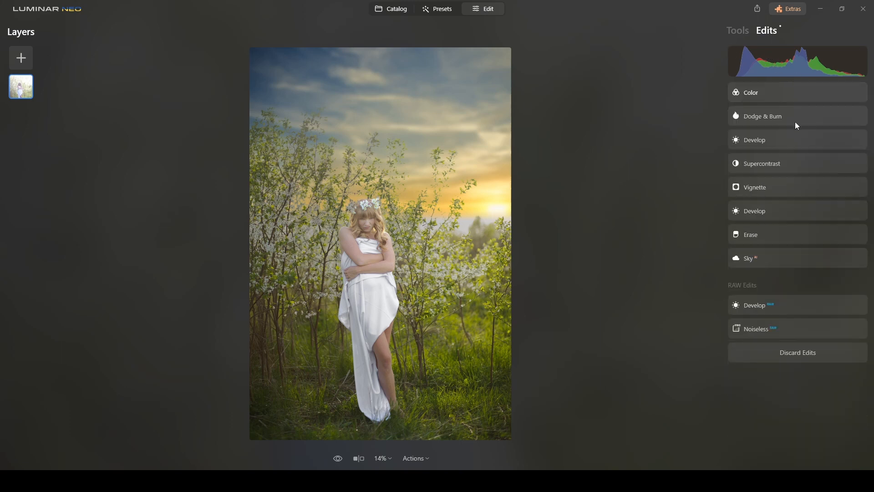
Sharpen the photo with Supersharp in Universal mode at Low strength, with Face Enhancer enabled
scroll(509, 130, up, 1)
scroll(496, 112, up, 2)
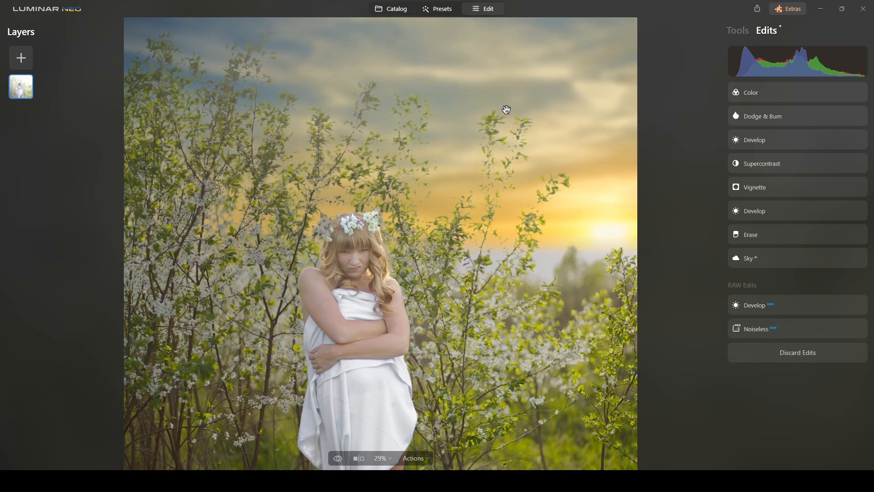
scroll(507, 109, down, 2)
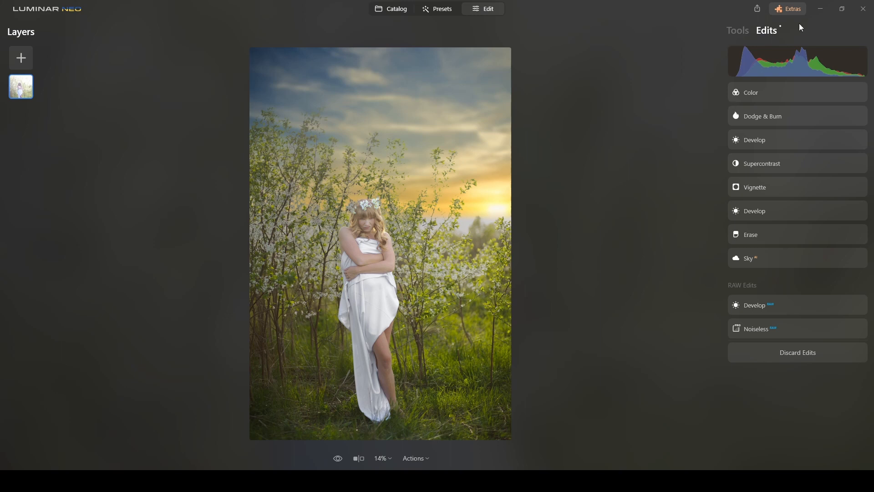
click(743, 31)
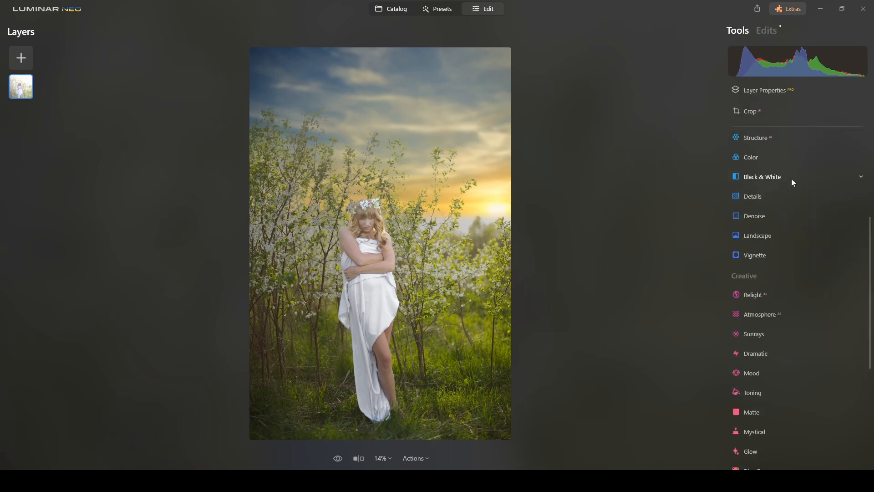
scroll(791, 179, up, 5)
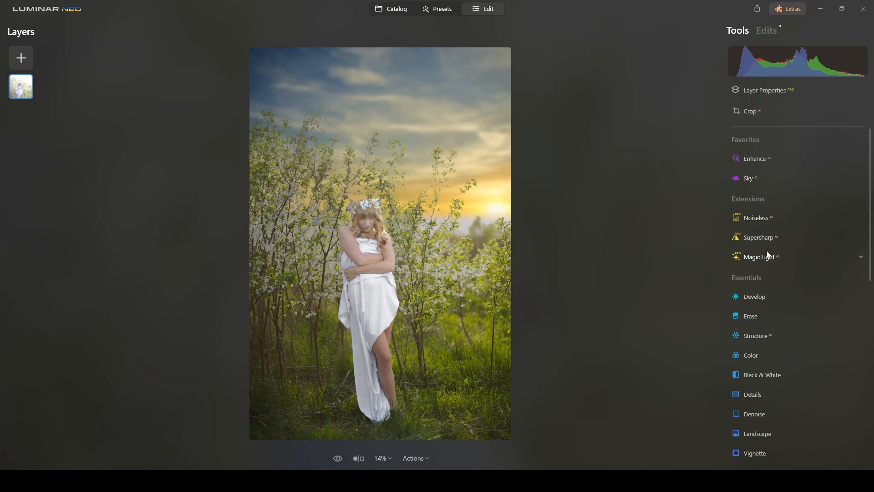
click(410, 220)
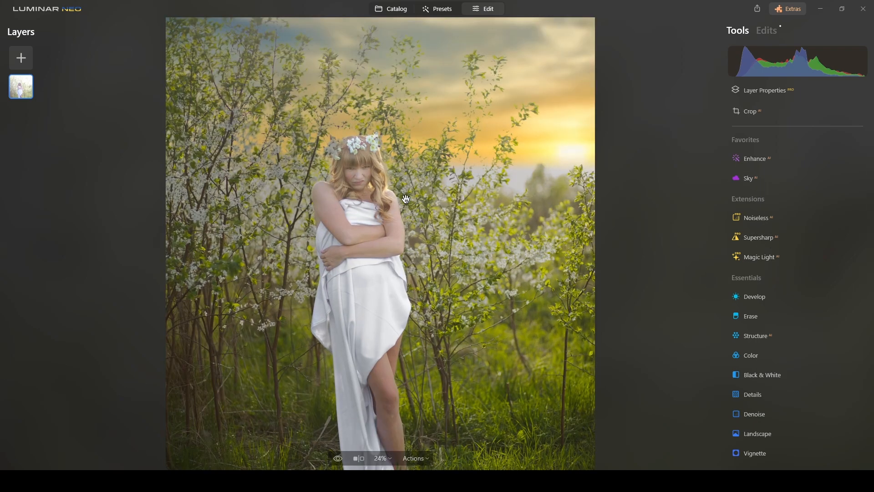
scroll(408, 195, up, 1)
drag(410, 193, 490, 201)
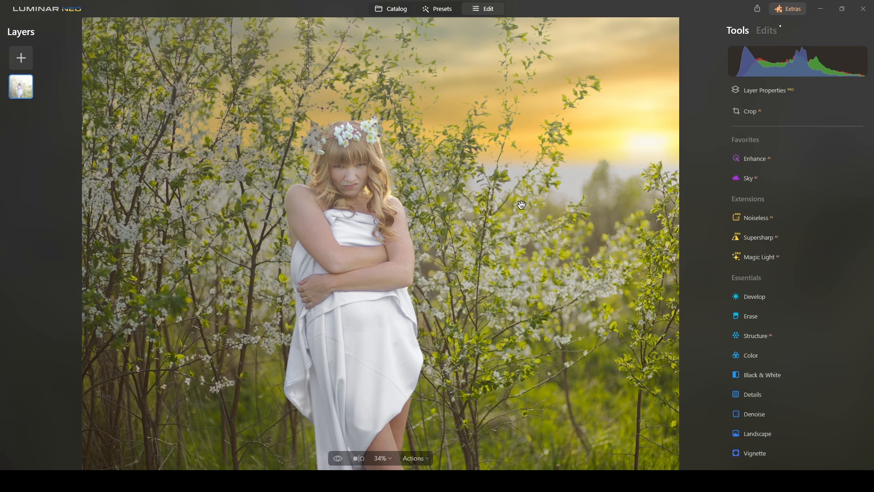
click(762, 240)
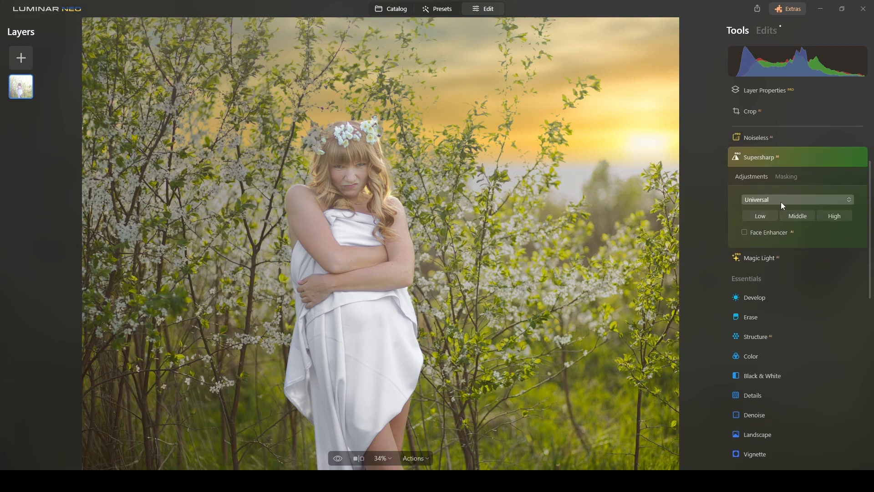
click(745, 233)
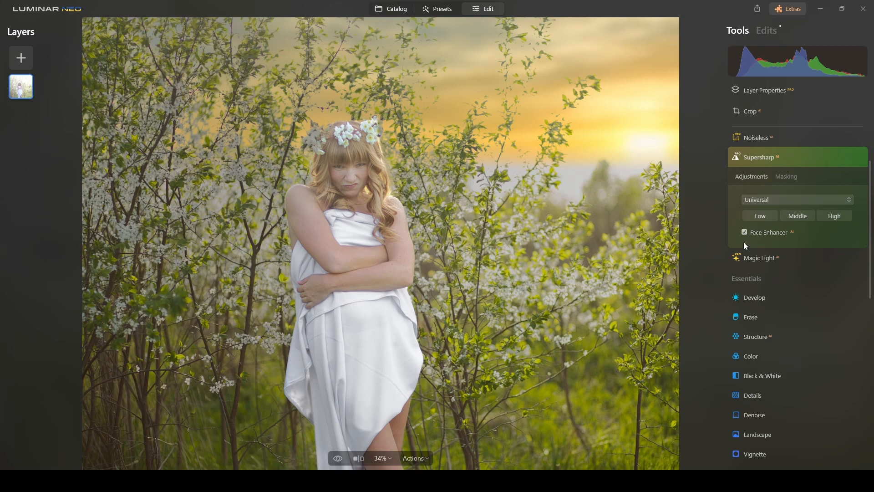
click(762, 218)
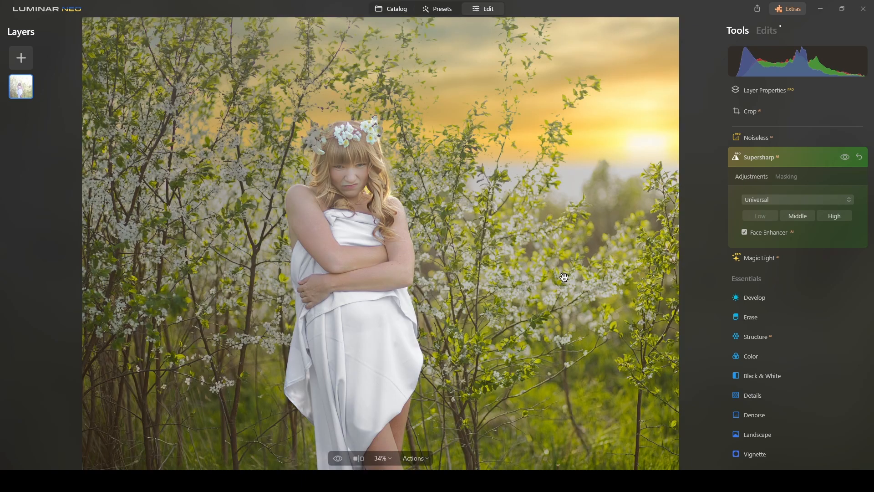
Compare the woman's face and hair up close with the Supersharp effect hidden and shown
scroll(352, 179, up, 2)
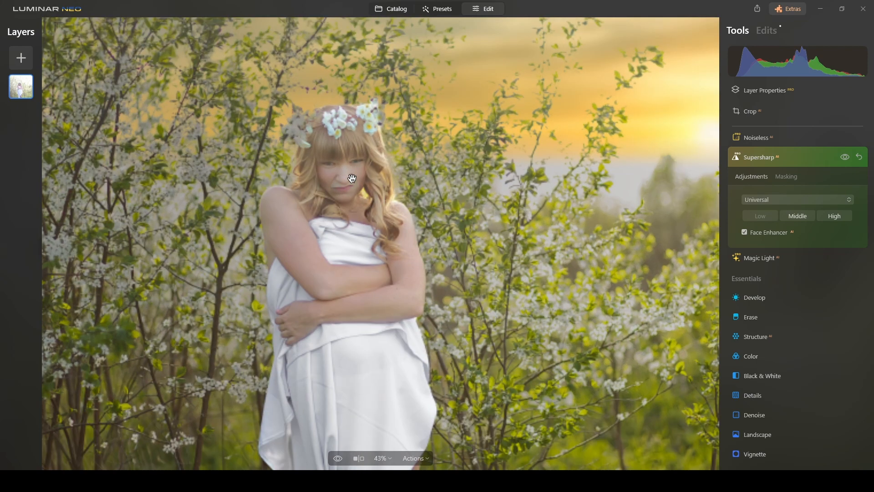
scroll(345, 185, up, 1)
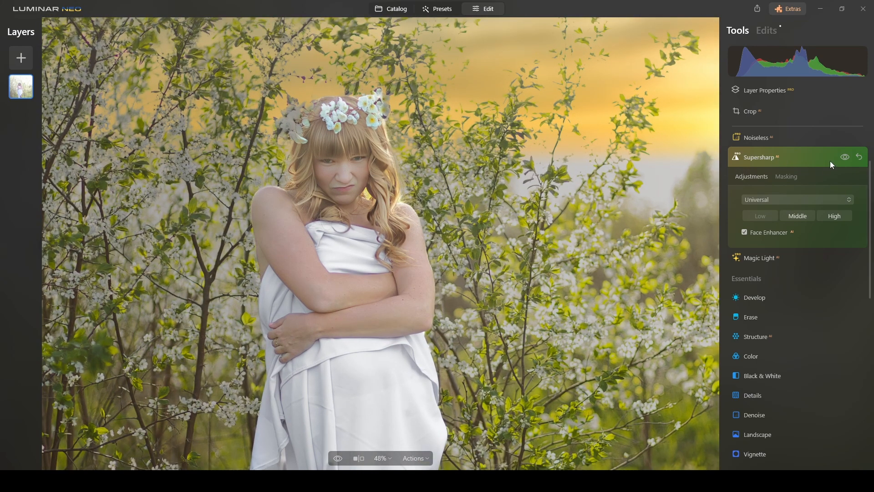
click(845, 158)
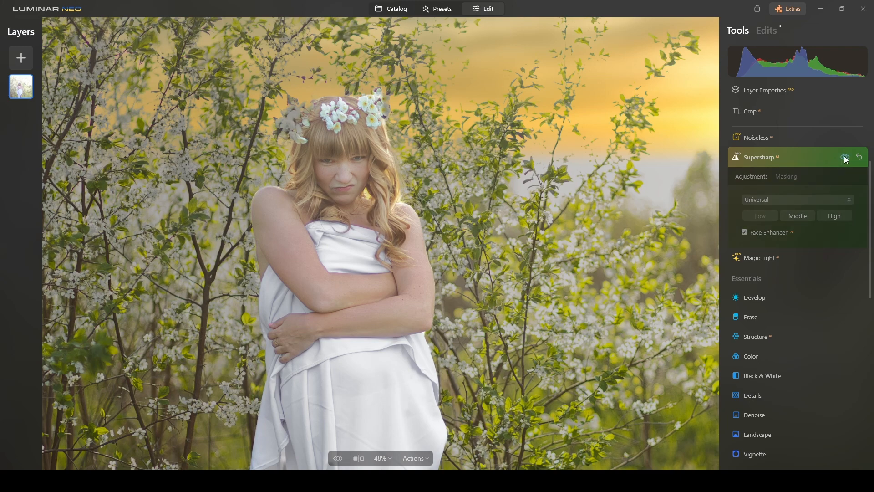
click(845, 158)
click(845, 158)
click(845, 158)
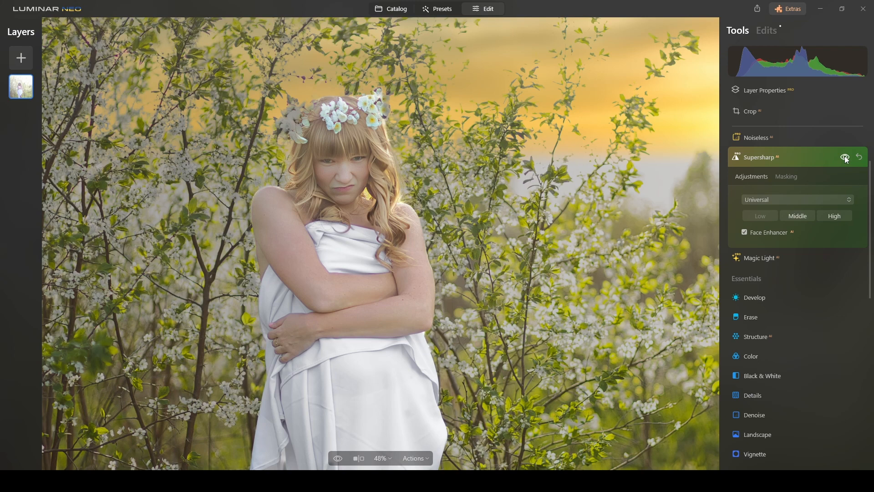
click(845, 158)
click(845, 158)
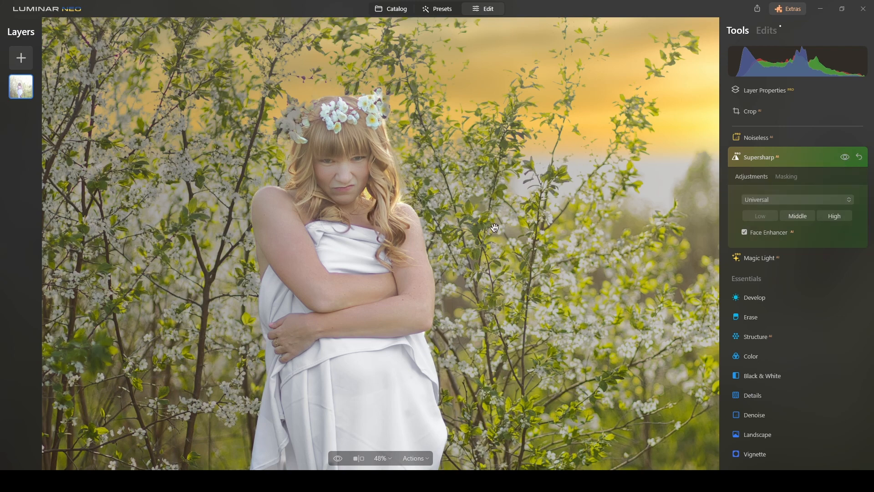
scroll(495, 228, down, 5)
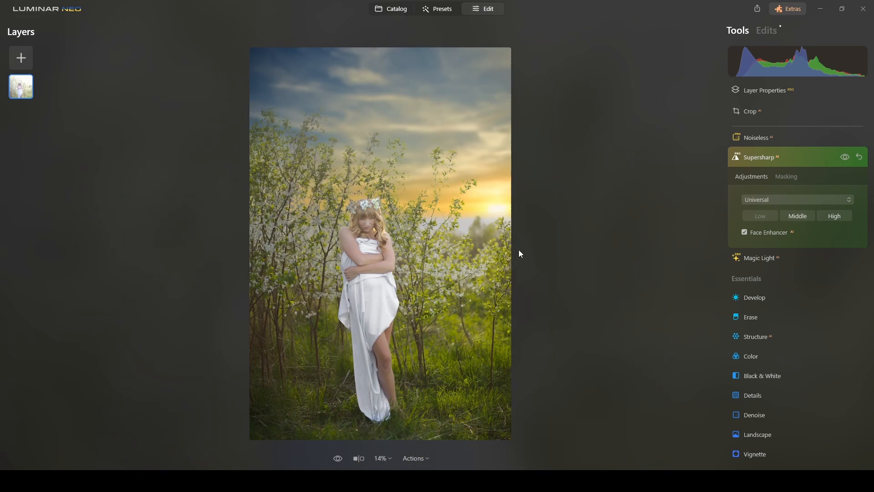
click(811, 157)
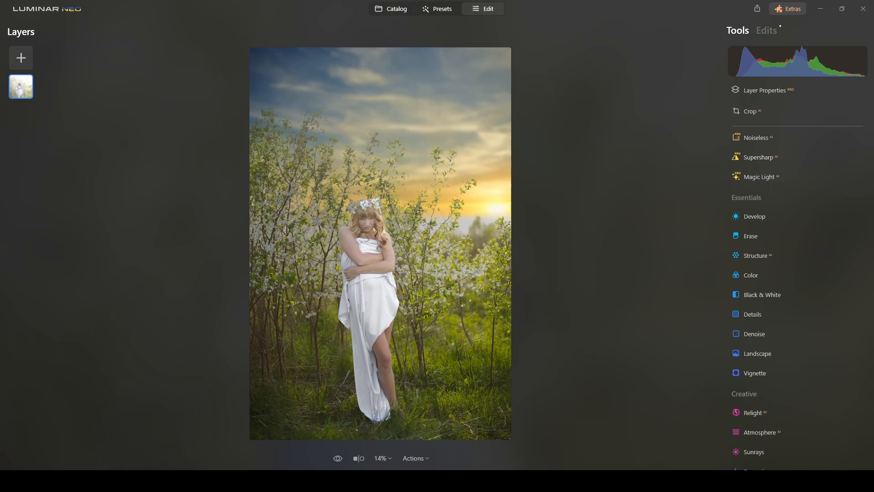
Compare the edited photo with the original using the split before/after view and the full original preview
click(358, 459)
mouse_move(374, 246)
mouse_down()
mouse_move(322, 246)
mouse_move(463, 246)
mouse_move(297, 249)
mouse_move(369, 248)
mouse_up()
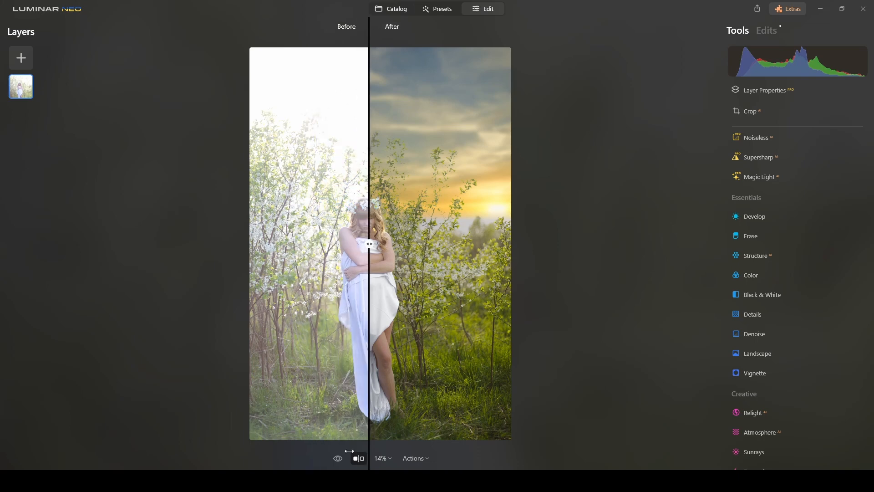
click(358, 460)
click(338, 459)
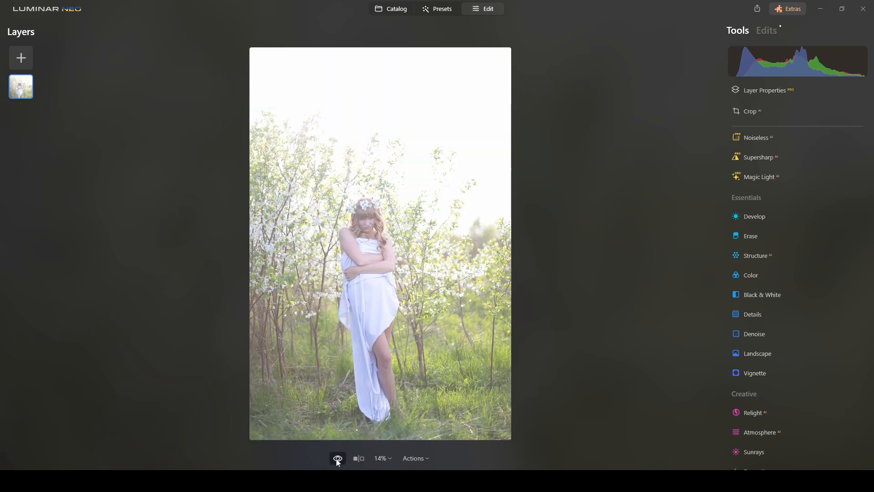